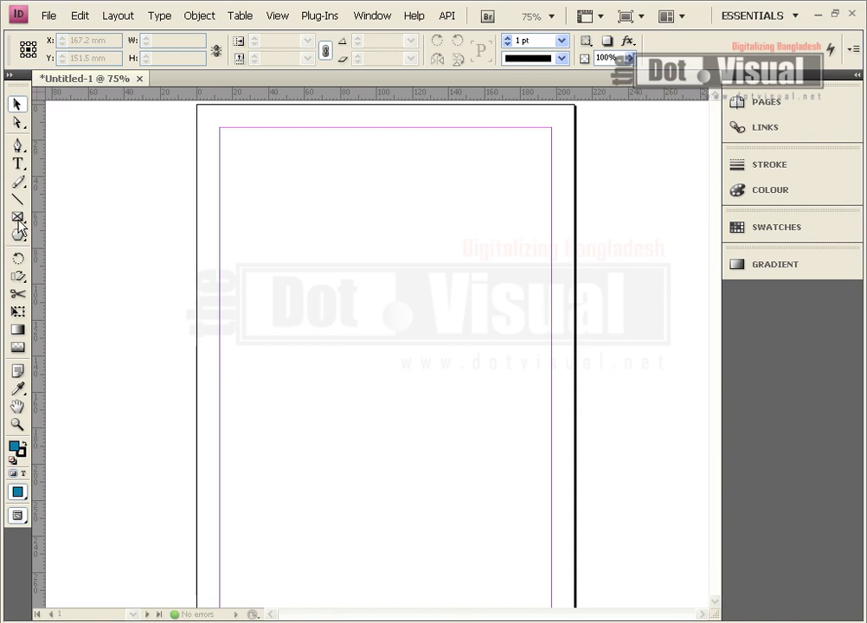
- Draw a rectangle frame about 175 mm wide and 124.5 mm high in the page's upper half and make it a text frame
left_click(18, 221)
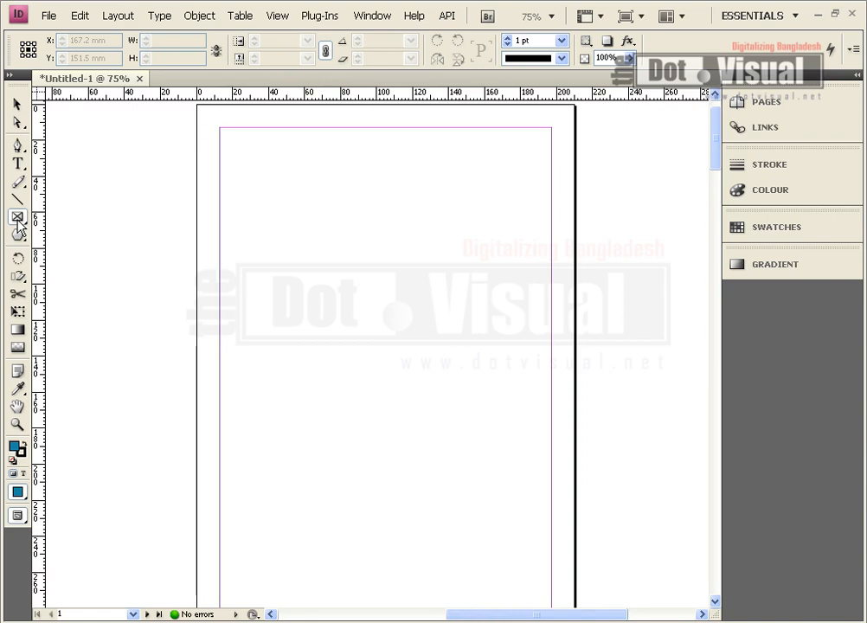
mouse_move(226, 147)
left_mouse_down()
mouse_move(509, 354)
mouse_move(553, 372)
mouse_move(542, 372)
left_mouse_up()
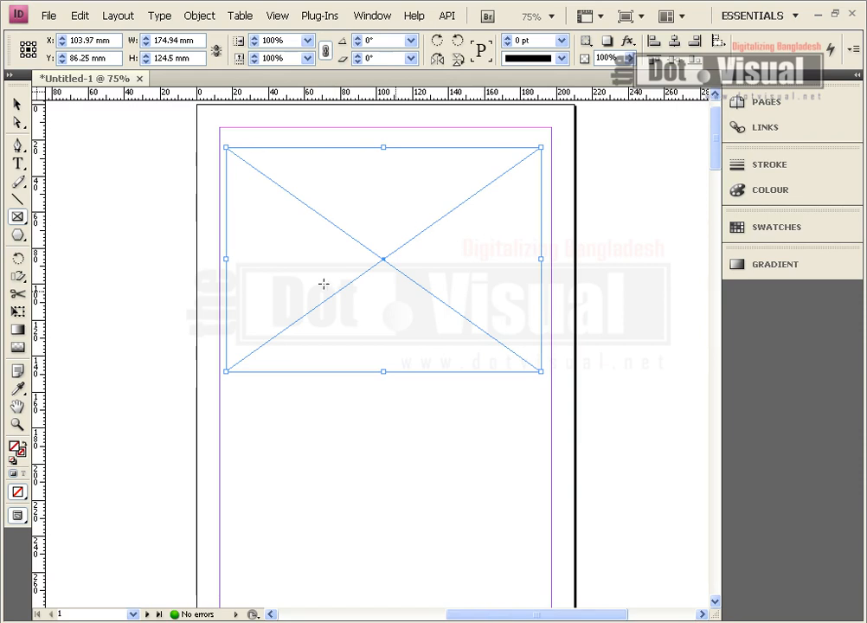
left_click(17, 163)
left_click(348, 237)
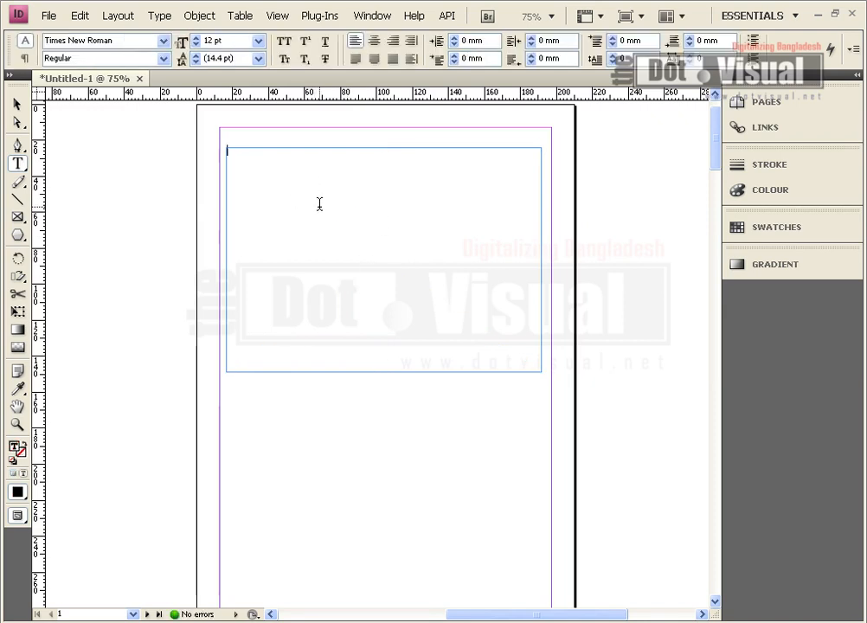
- Fill the frame with filler letters and two pasted copies of the connection help text beginning "Click the Refresh button, or try again later."
type("m.fgn hn kfjlkjh kjhk kjh")
type("Click the  Refresh button, or try again later.  If you typed the page address in the Address bar, make sure that it is spelled correctly.  To check your connection settings, click the Tools menu, and then click Internet Options. On the Connections tab, click Settings. The settings should match those provided by your local area network (LAN) administrator or Internet service provider (ISP). See if your Internet connection settings are being detected. You can set Microsoft Windows to examine your network and automatically discover network connection settings (if your network administrator has enabled this setting). Click the Tools menu, and then click Internet Options. On the Connections tab, click LAN Settings. Select Automatically detect settings, and then click OK. Some sites require 128-bit connection security. Click the Help menu and then click About Internet Explorer to determine what strength security you have installed. If you are trying to reach a secure site, make sure your Security settings can support it. Click the Tools menu, and then click Internet Options. On the Advanced tab, scroll to the Security section and check settings for SSL 2.0, SSL 3.0, TLS 1.0, PCT 1.0. Click the  Back button to try another link.")
type("lkj h")
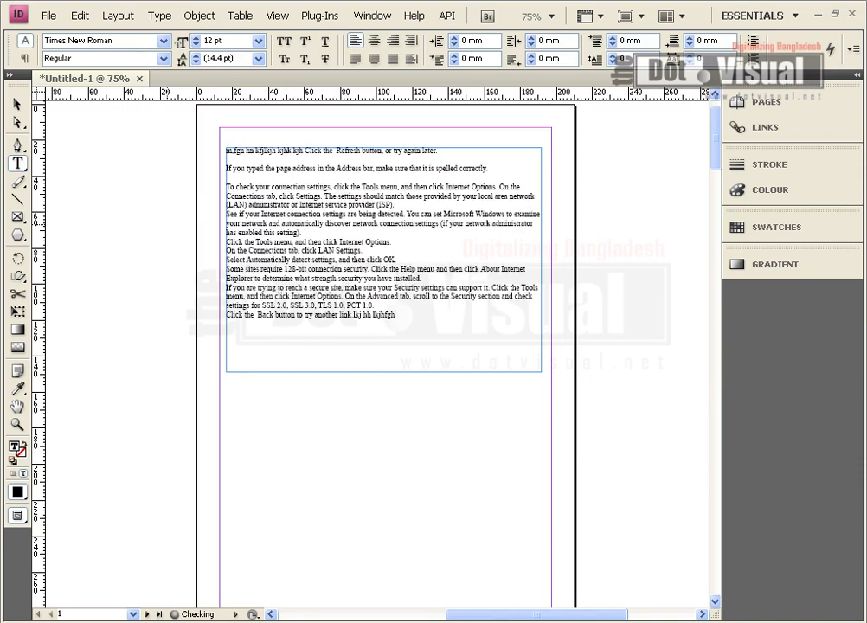
type("h lkjhfghfgh fhfgh gghhfg h")
key("ctrl+v")
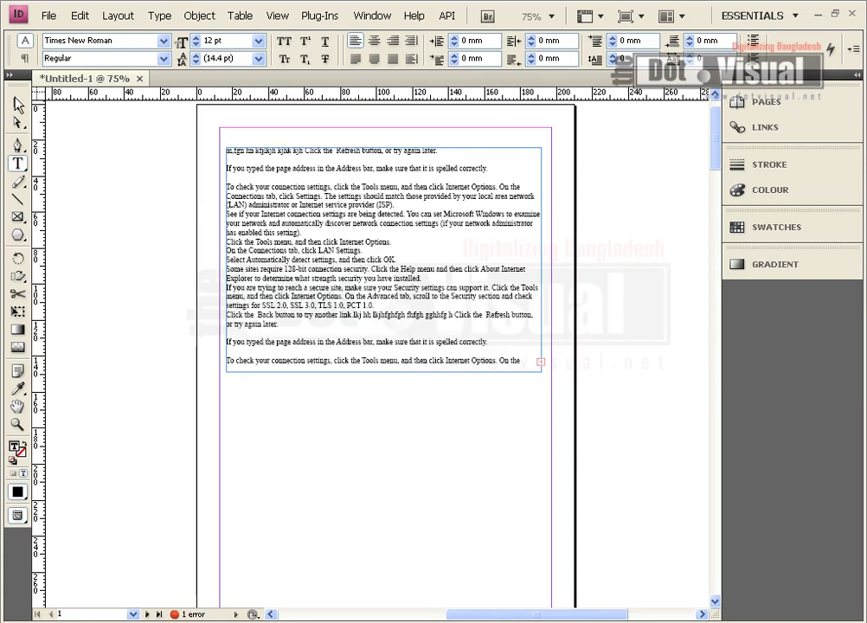
- Extend the text frame downward to a height of about 216.5 mm so it holds all the overset text
left_click(17, 104)
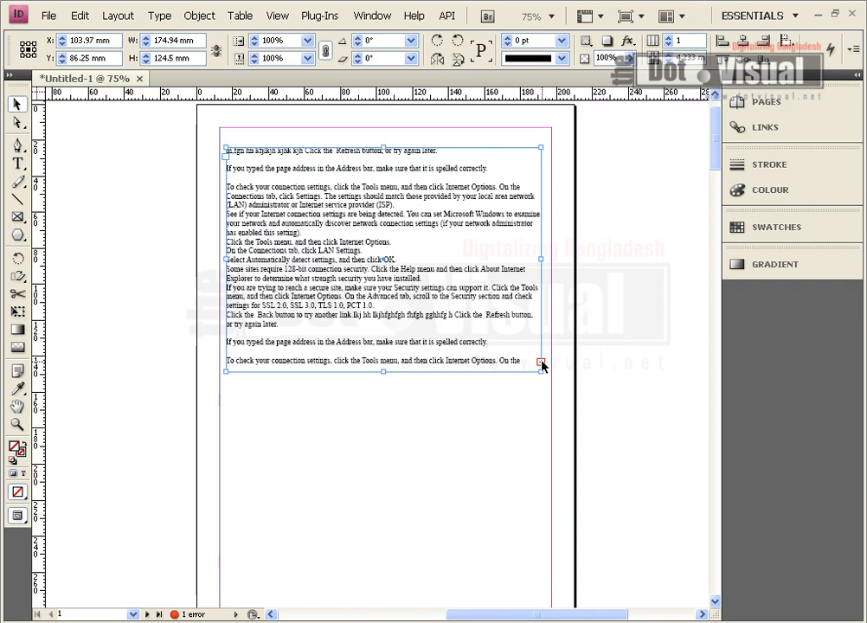
scroll(419, 252, "down", 3)
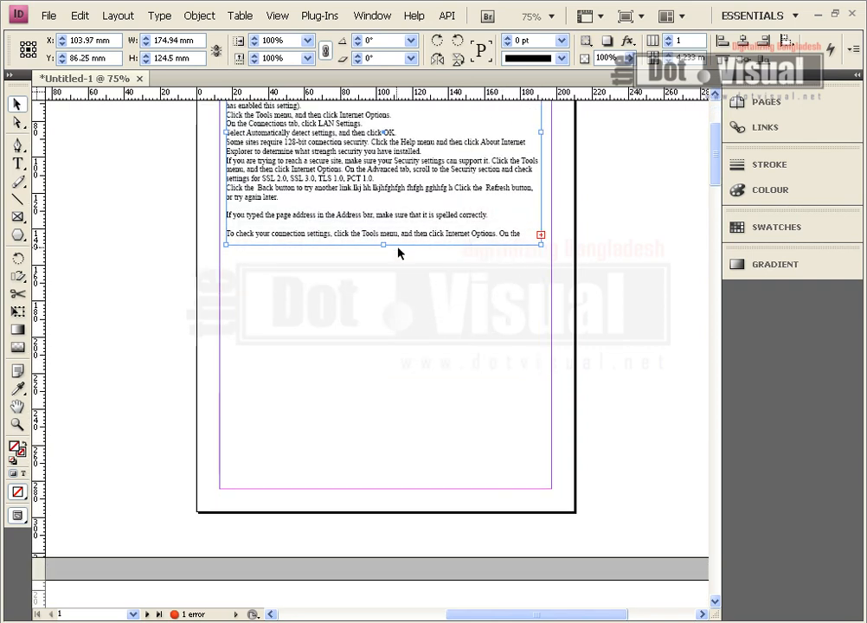
left_click_drag(384, 246, 383, 409)
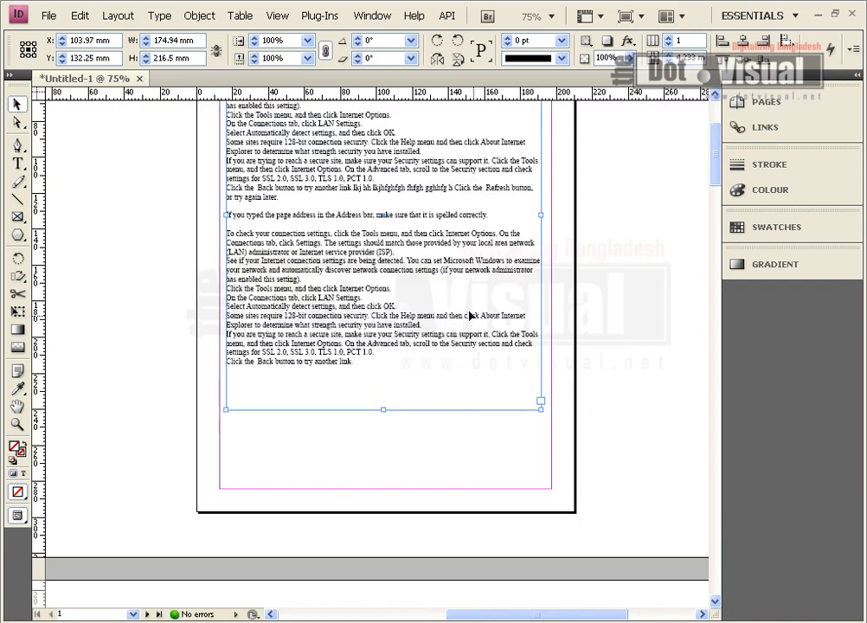
scroll(445, 258, "up", 3)
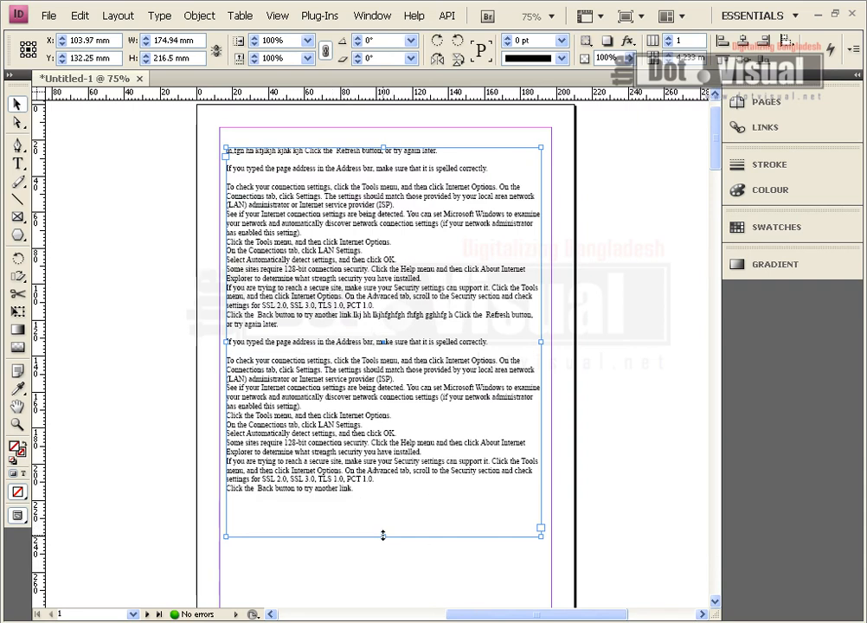
- Shorten the text frame to about 106.5 mm and flow its overset text into a linked frame about 169 × 104.3 mm below
left_click_drag(384, 535, 384, 339)
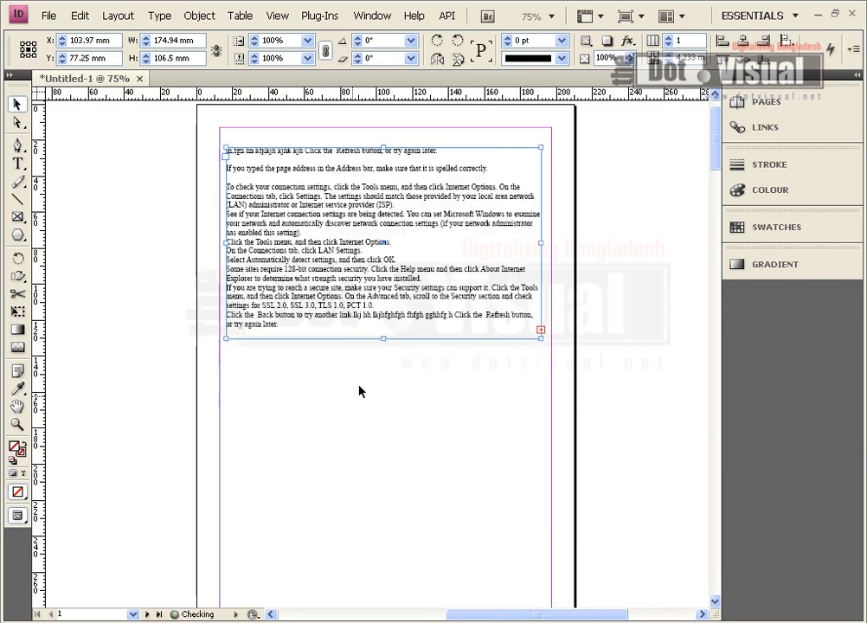
left_click(540, 329)
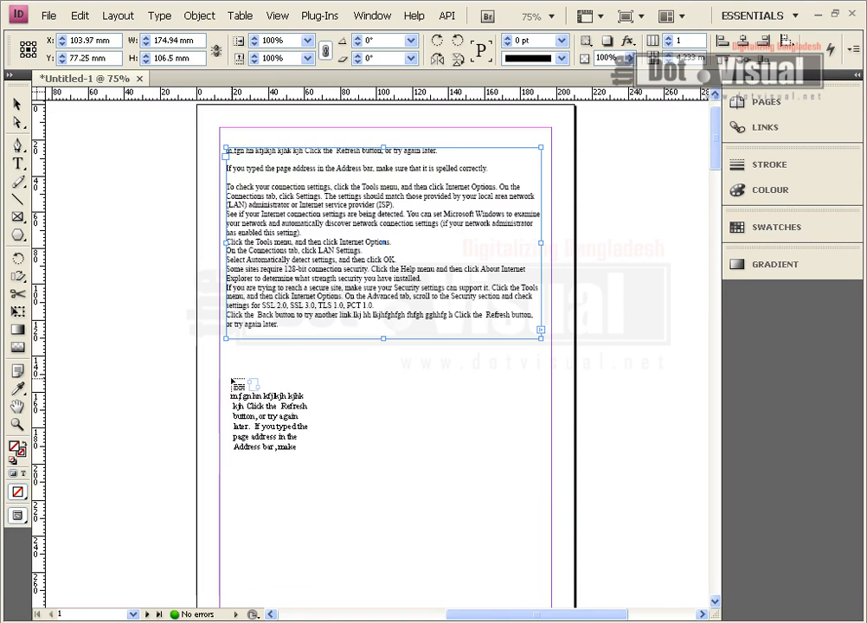
left_click_drag(230, 401, 534, 589)
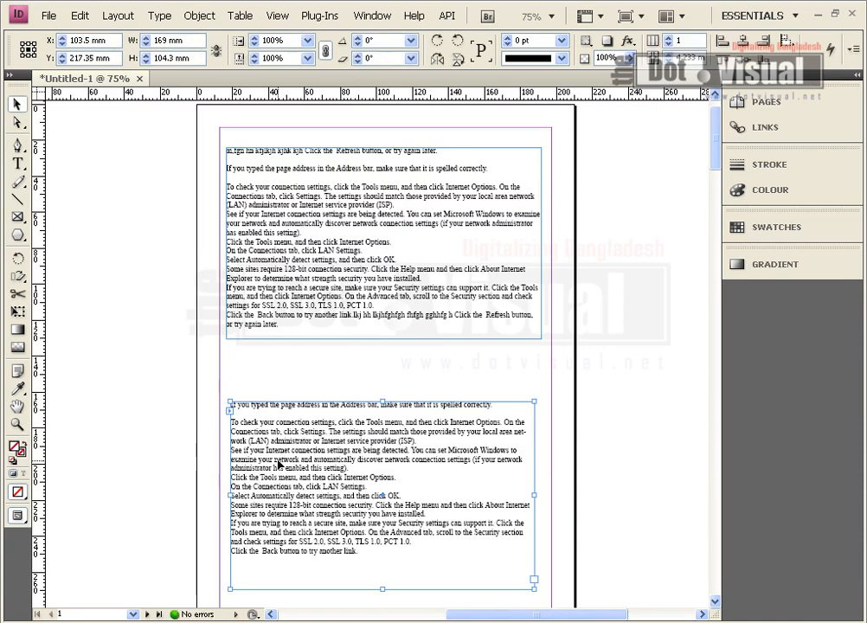
- Select the upper and lower frames in turn to examine how they are linked
scroll(274, 470, "down", 1)
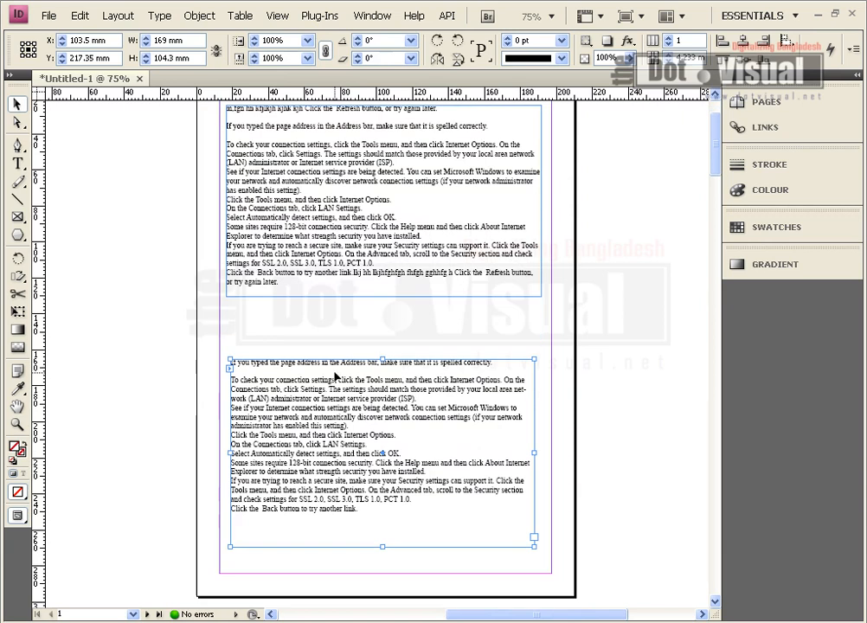
left_click(321, 261)
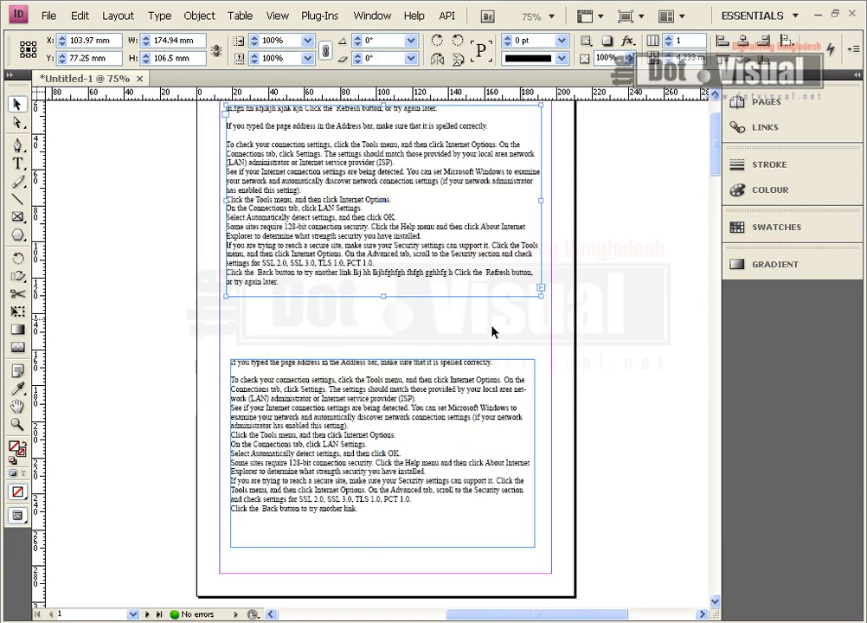
left_click(279, 396)
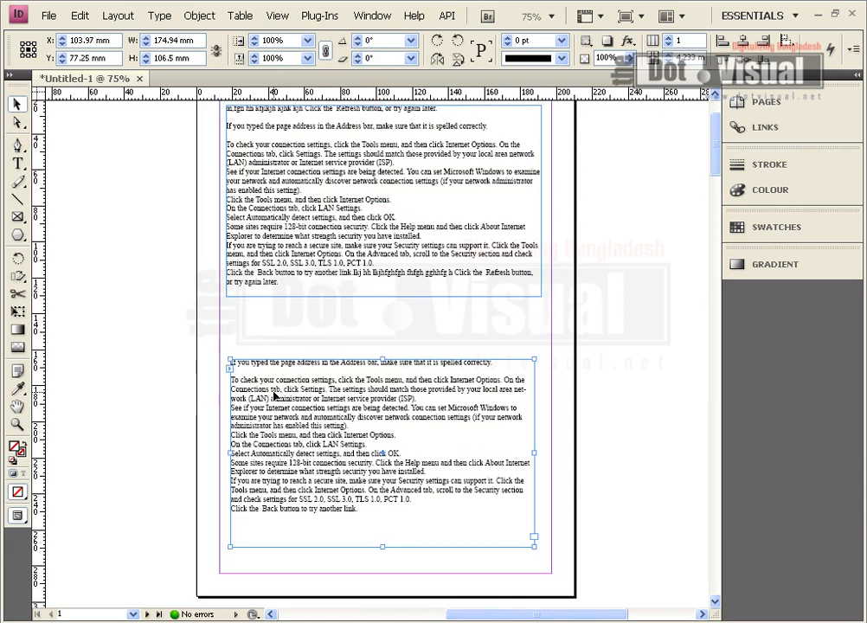
- Delete the upper frame's closing lines from "If you are trying to reach a secure site" twice, restoring them each time
double_click(277, 281)
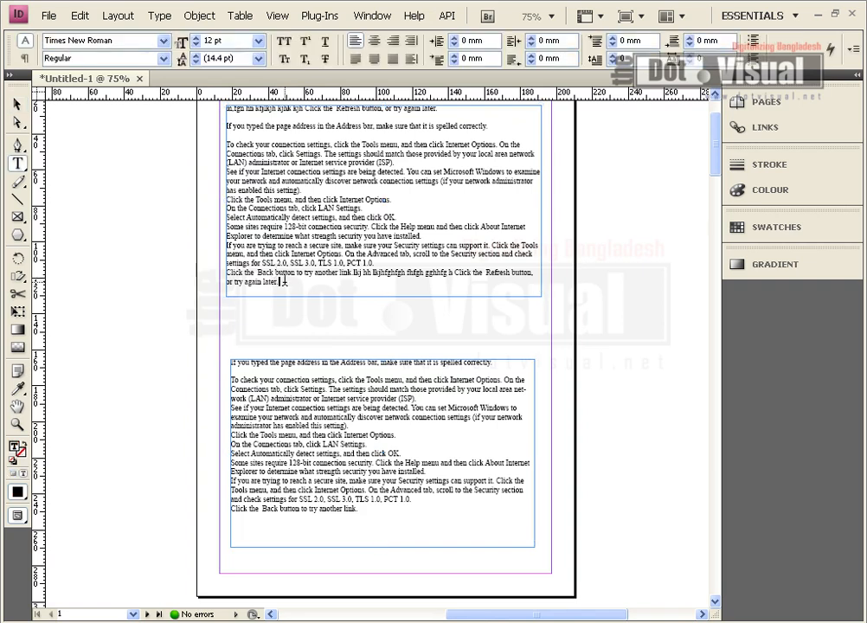
left_click_drag(279, 282, 201, 241)
key("ctrl+c")
key("BackSpace")
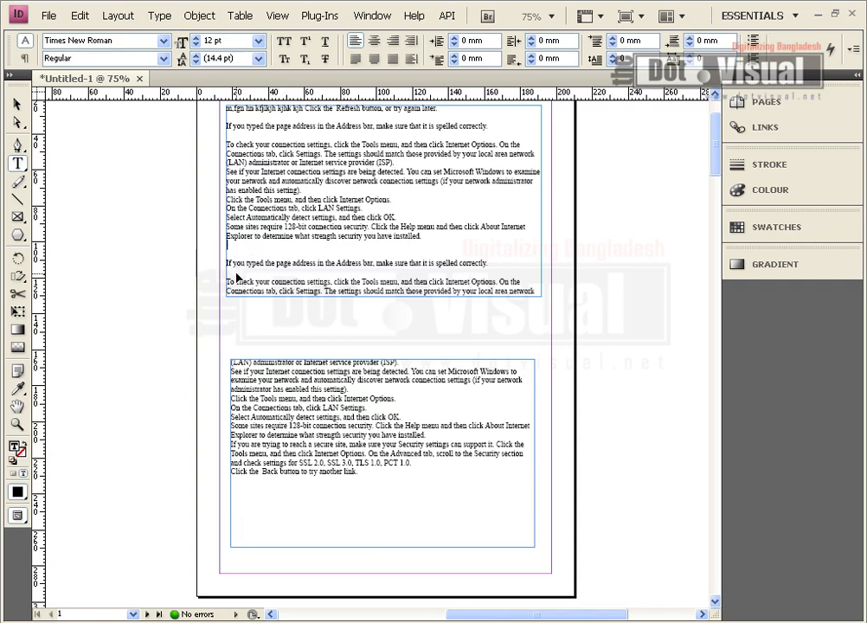
key("ctrl+z")
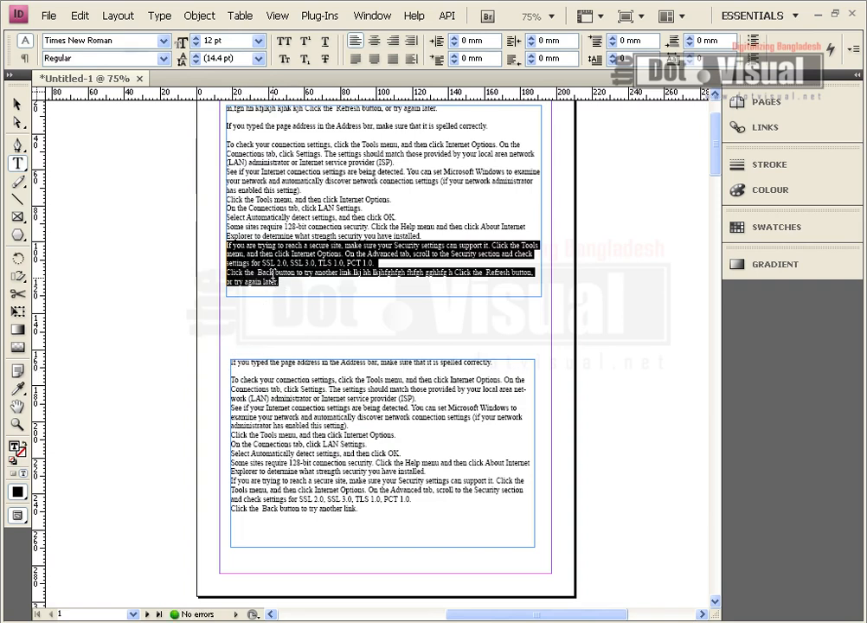
key("BackSpace")
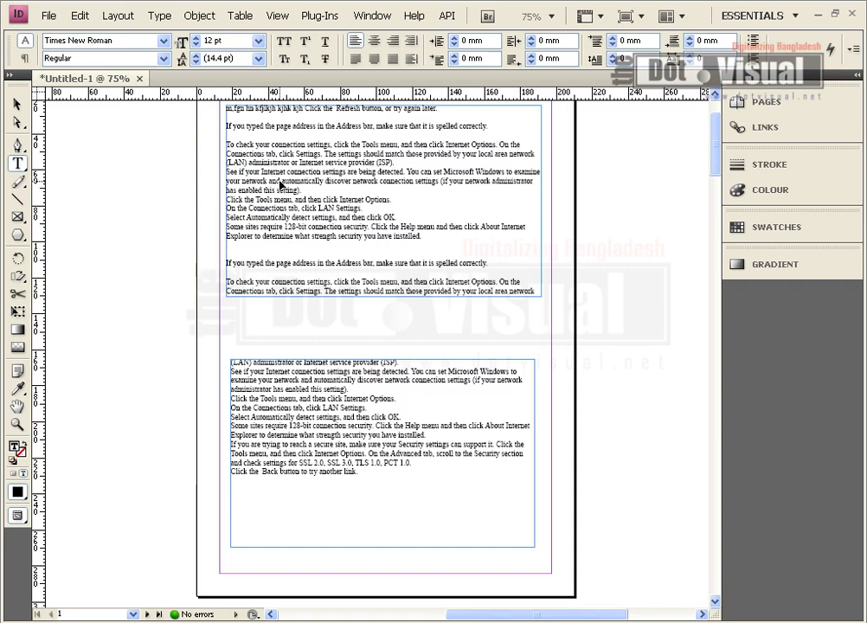
key("ctrl+v")
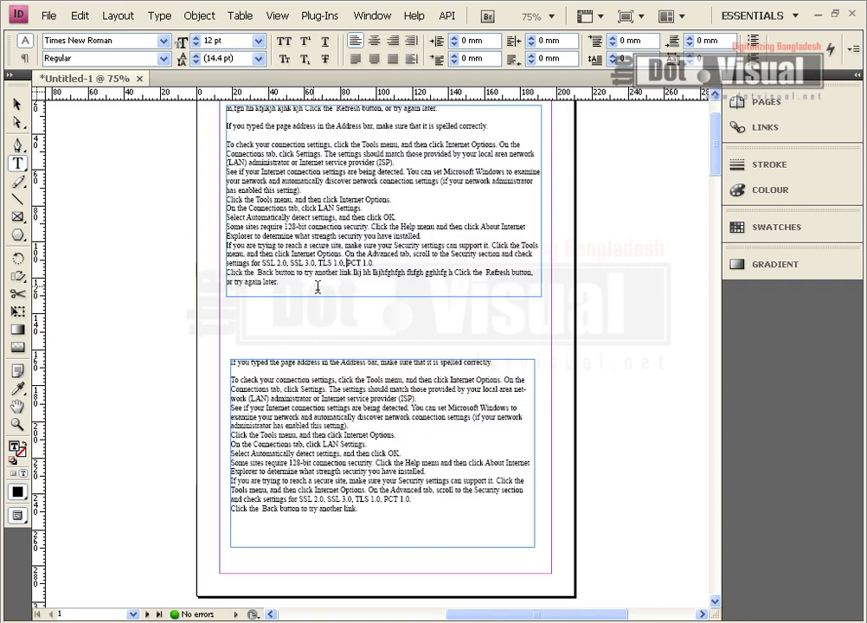
left_click(17, 102)
left_click(191, 255)
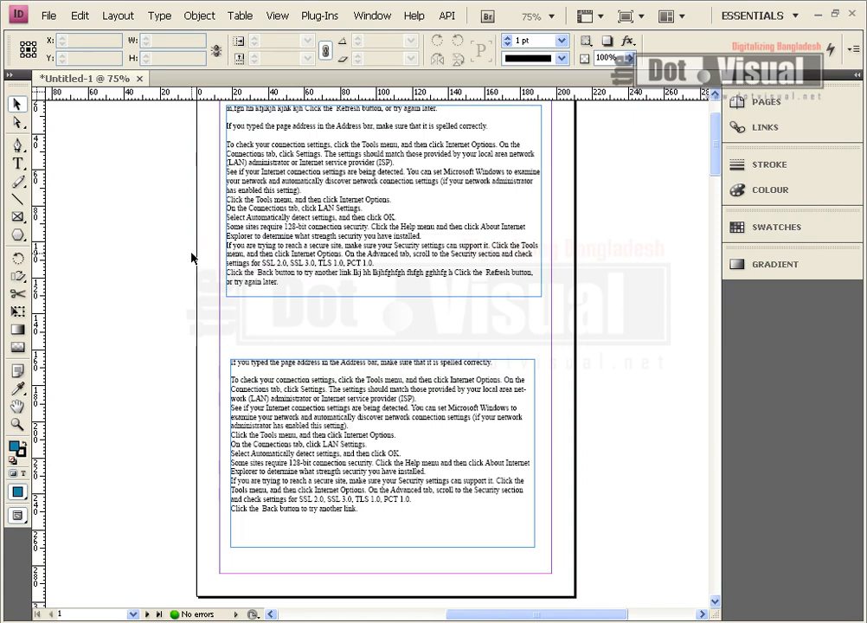
- Insert the lines "fdgdfgdfg" and "dfgdfgdfg" with blank lines between them after "or try again later." at the end of the upper frame
key("t")
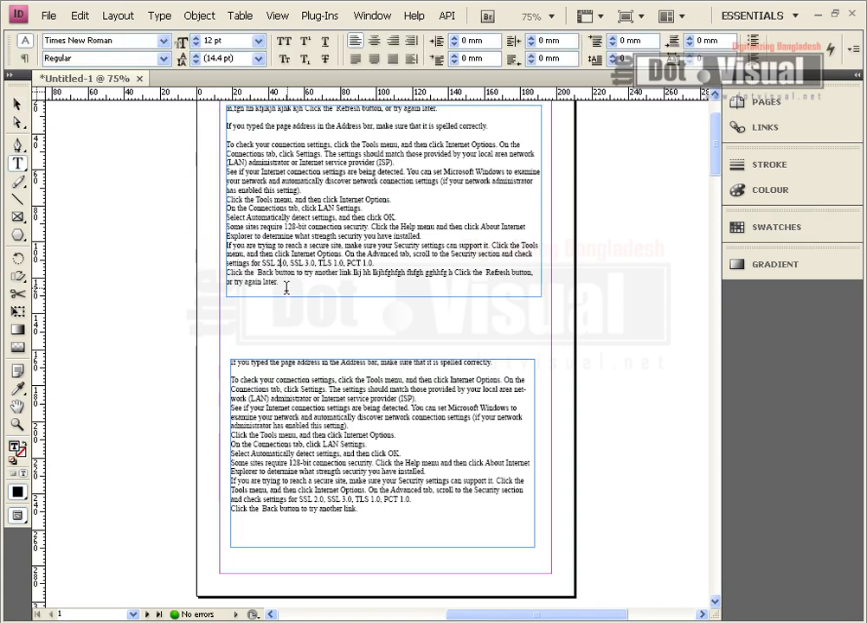
key("Return")
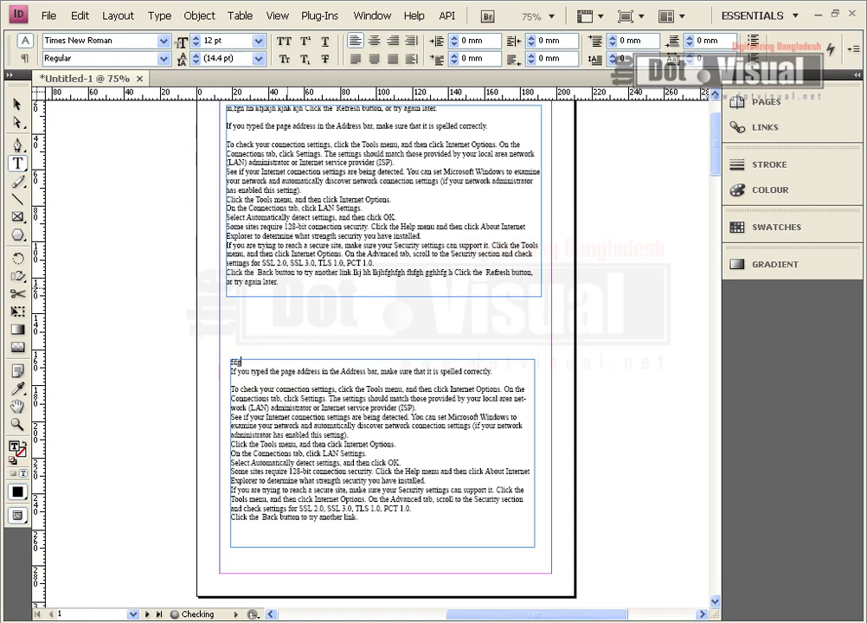
type("fdgdfgdfg")
key("Return")
key("Return")
type("dfgdf")
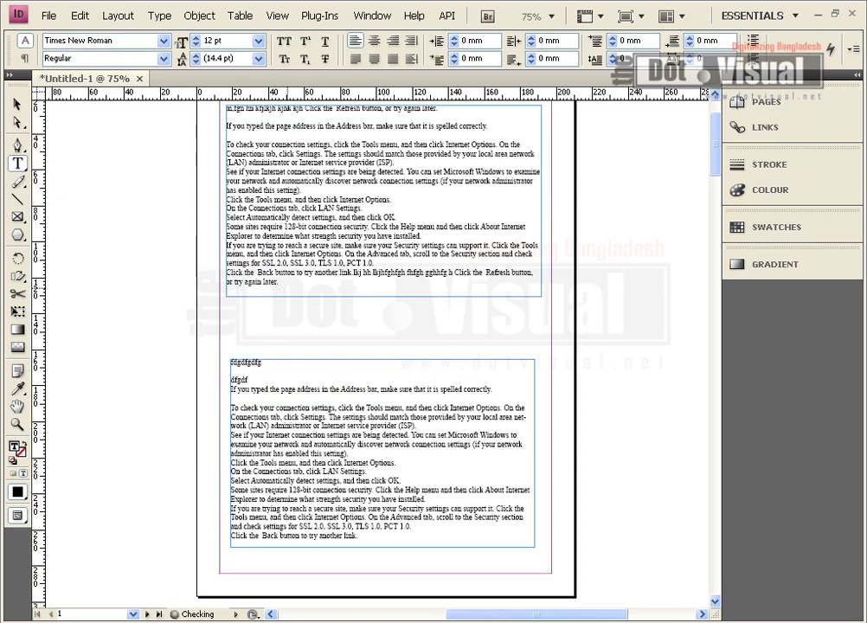
type("gdfg")
key("Return")
key("Return")
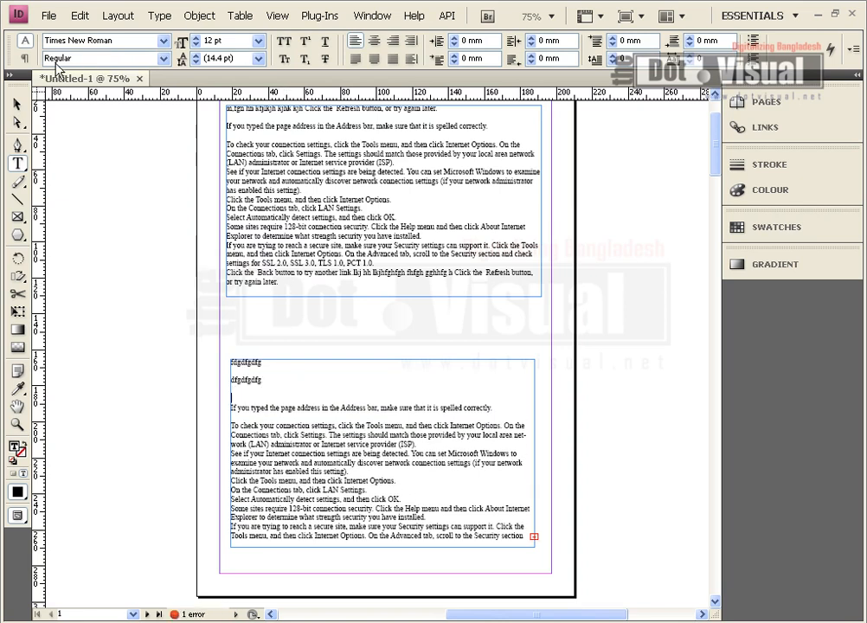
key("Escape")
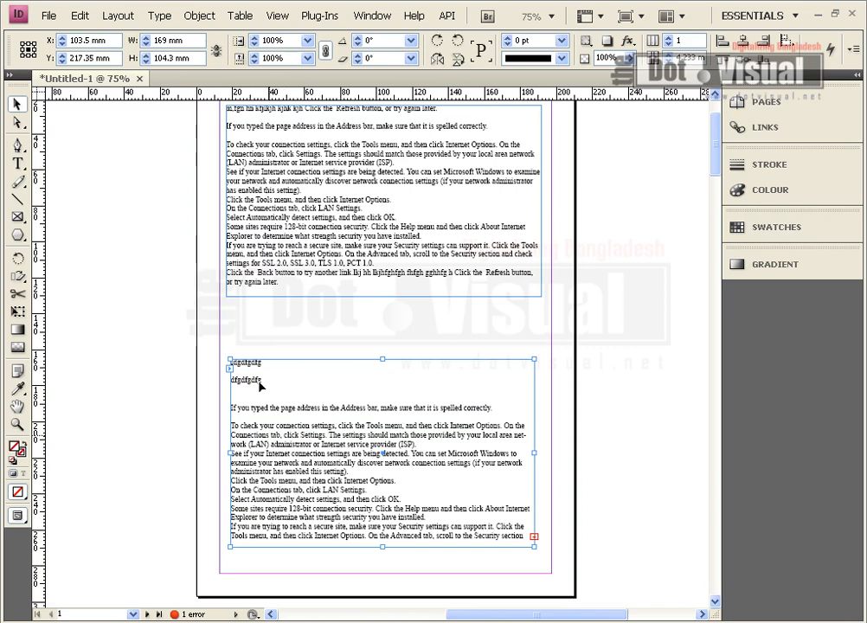
- Delete the lower linked text frame
left_click(119, 292)
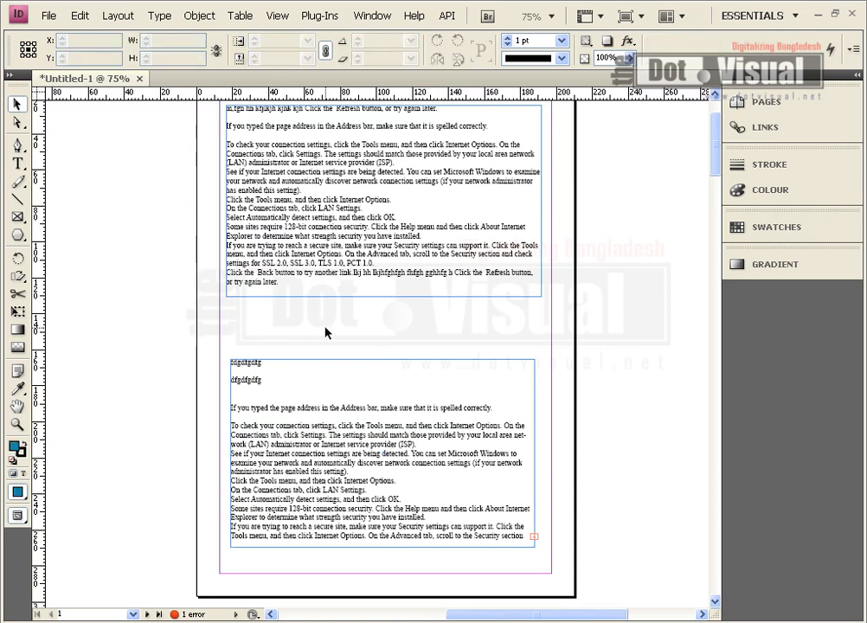
left_click(394, 452)
key("Delete")
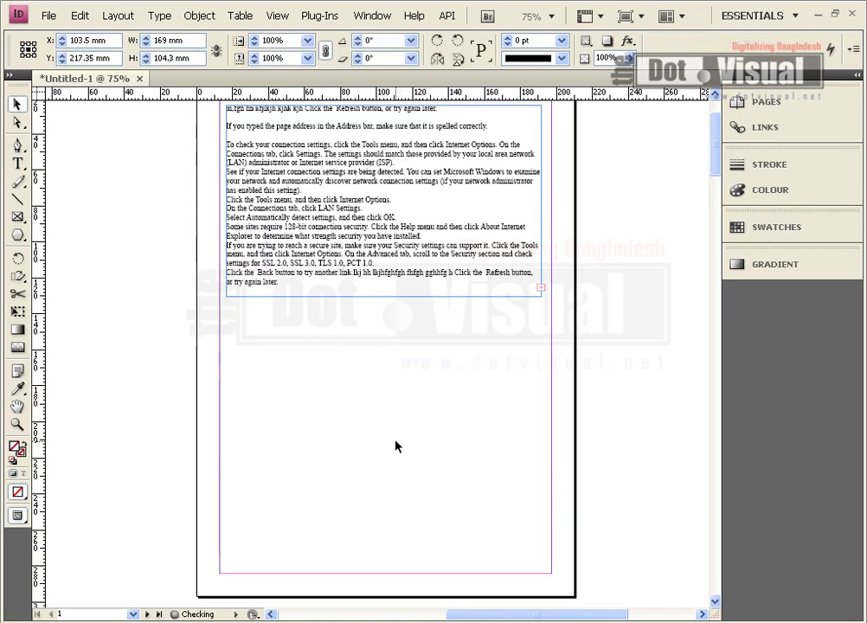
- Extend the remaining text frame downward to a height of about 231.5 mm so it holds all its text
scroll(385, 423, "up", 2)
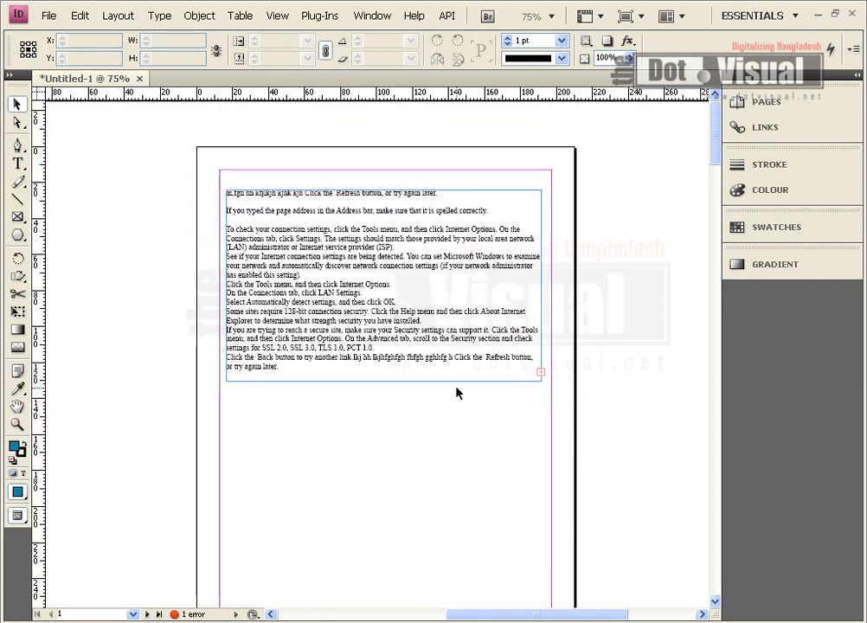
left_click(386, 381)
left_click_drag(385, 381, 393, 532)
scroll(360, 437, "down", 3)
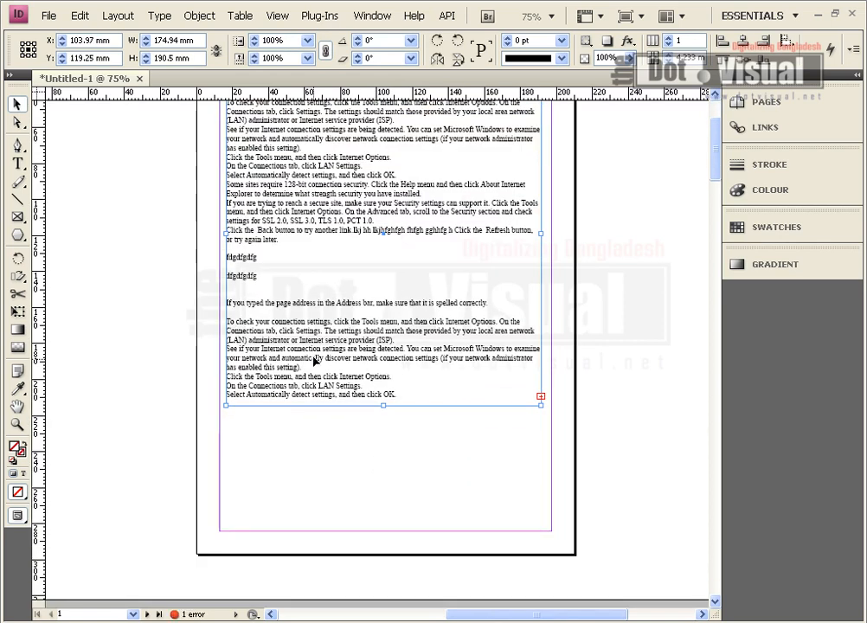
scroll(314, 362, "down", 3)
left_click_drag(383, 279, 386, 352)
scroll(389, 337, "up", 1)
- Delete the second help text from "If you typed the page address" to the end, along with the two filler lines above it
double_click(302, 316)
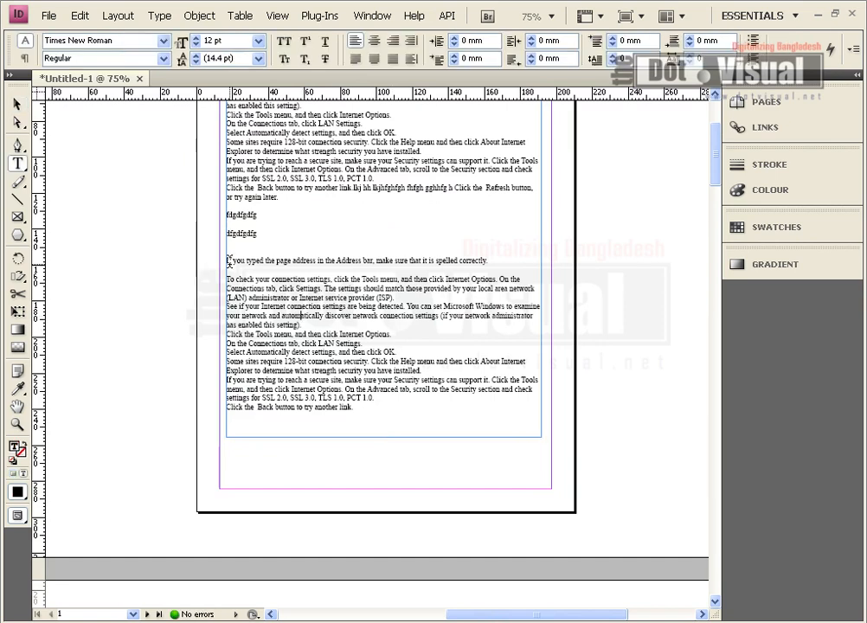
left_click_drag(227, 260, 455, 449)
key("BackSpace")
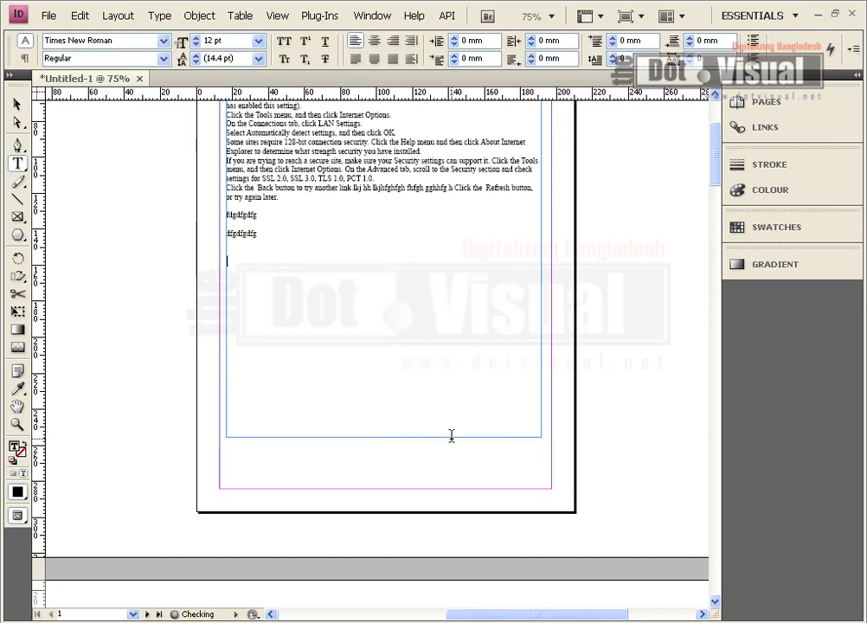
key("BackSpace")
key("BackSpace")
key("BackSpace")
key("BackSpace")
key("BackSpace")
key("BackSpace")
key("BackSpace")
key("BackSpace")
key("BackSpace")
key("BackSpace")
key("BackSpace")
key("BackSpace")
key("BackSpace")
key("BackSpace")
key("BackSpace")
key("BackSpace")
key("BackSpace")
key("BackSpace")
key("BackSpace")
key("BackSpace")
key("BackSpace")
key("BackSpace")
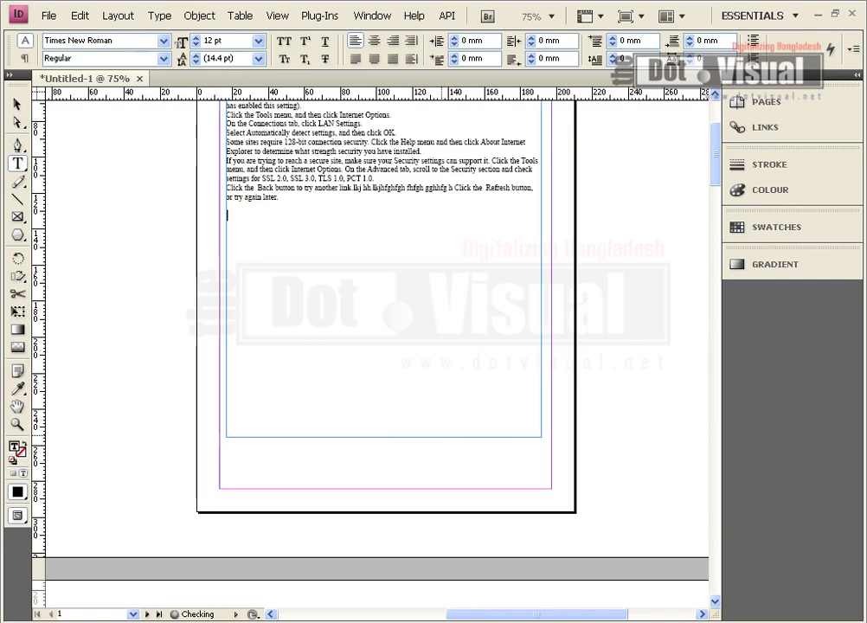
- Shorten the text frame to about 107 mm high so it ends just below its last text line
left_click(16, 104)
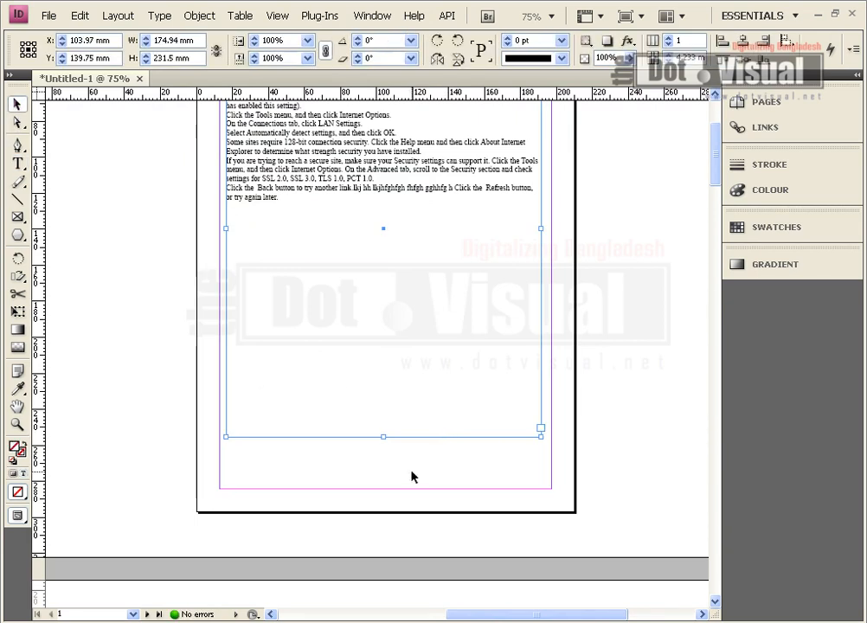
left_click_drag(381, 438, 382, 208)
scroll(390, 326, "up", 3)
scroll(390, 327, "up", 1)
scroll(420, 418, "down", 2)
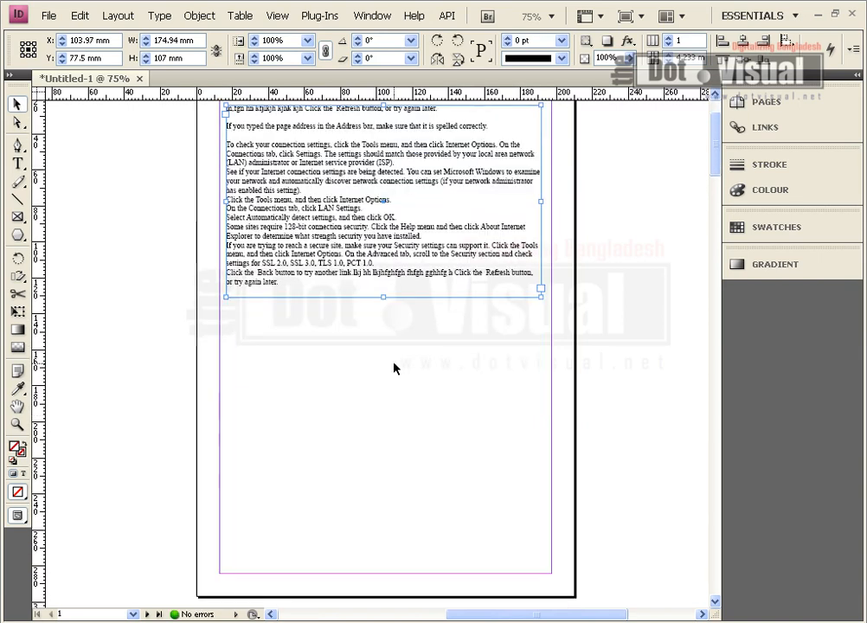
- Draw an empty rectangular graphic frame about 96 × 84 mm directly below the text frame, aligned with its right edge
left_click(203, 296)
left_click(18, 215)
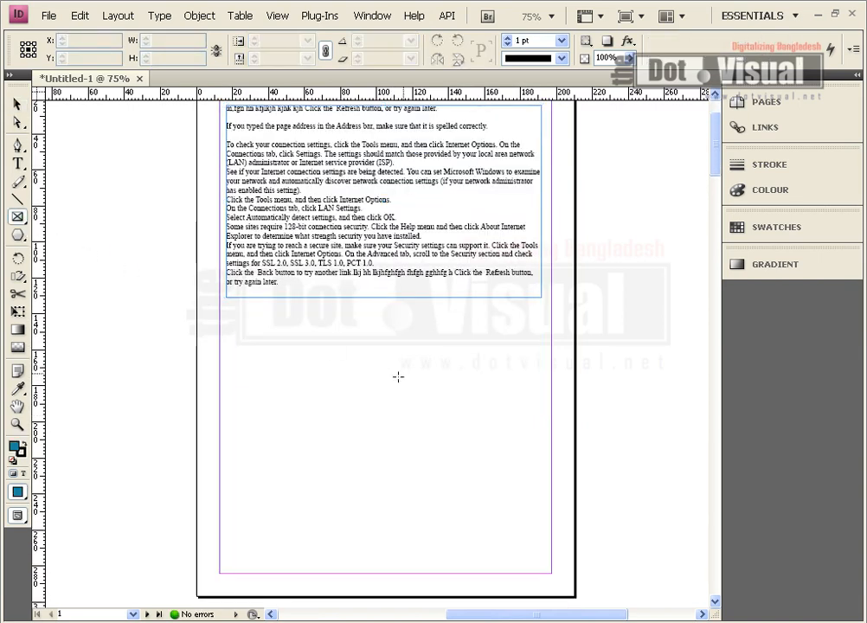
mouse_move(368, 298)
left_mouse_down()
mouse_move(471, 417)
mouse_move(541, 449)
left_mouse_up()
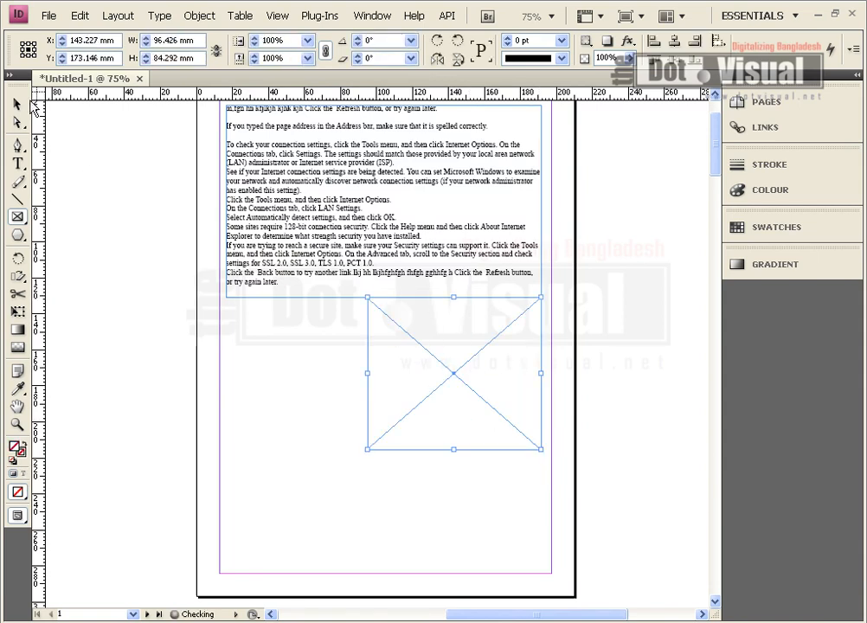
- Start placing a file into the new frame and browse the files in My Documents
left_click(49, 16)
left_click(65, 208)
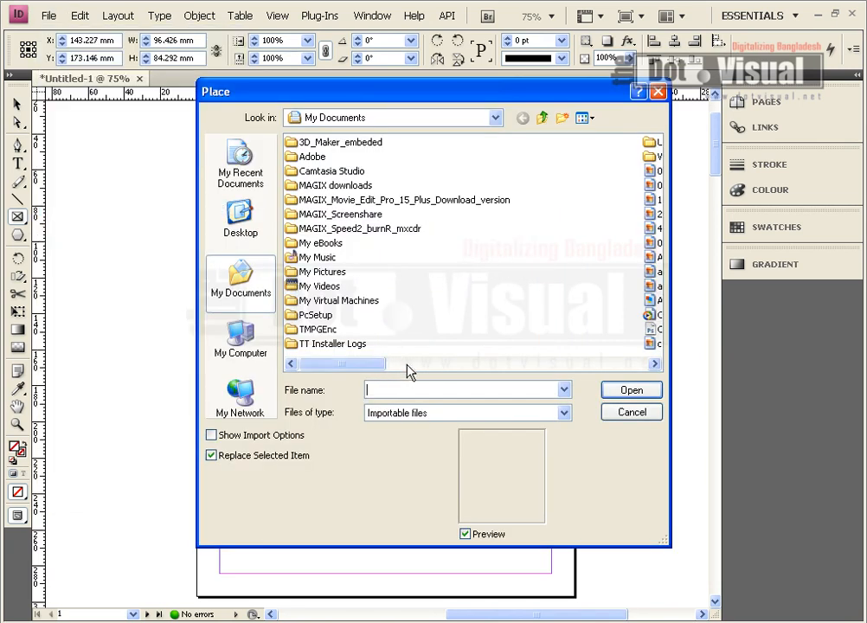
left_click(407, 371)
mouse_move(407, 364)
left_mouse_down()
mouse_move(363, 376)
mouse_move(398, 375)
left_mouse_up()
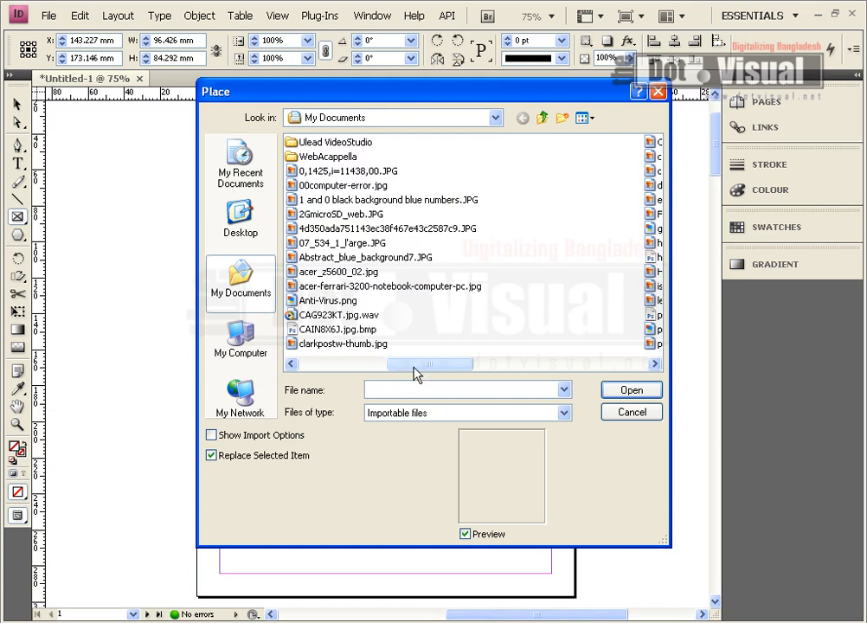
- Try the Media Files and All Files filters on the file list, and return to Importable files
left_click(565, 413)
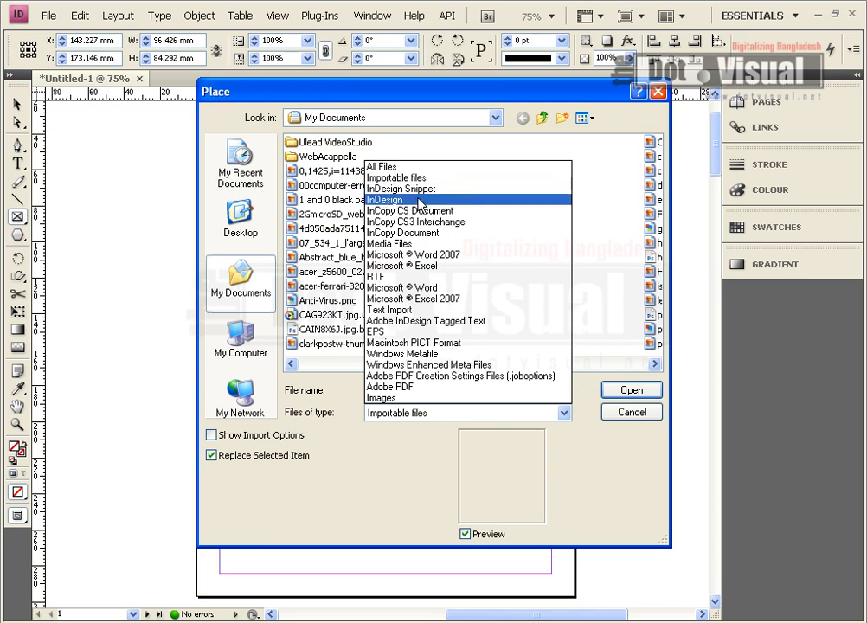
left_click(412, 244)
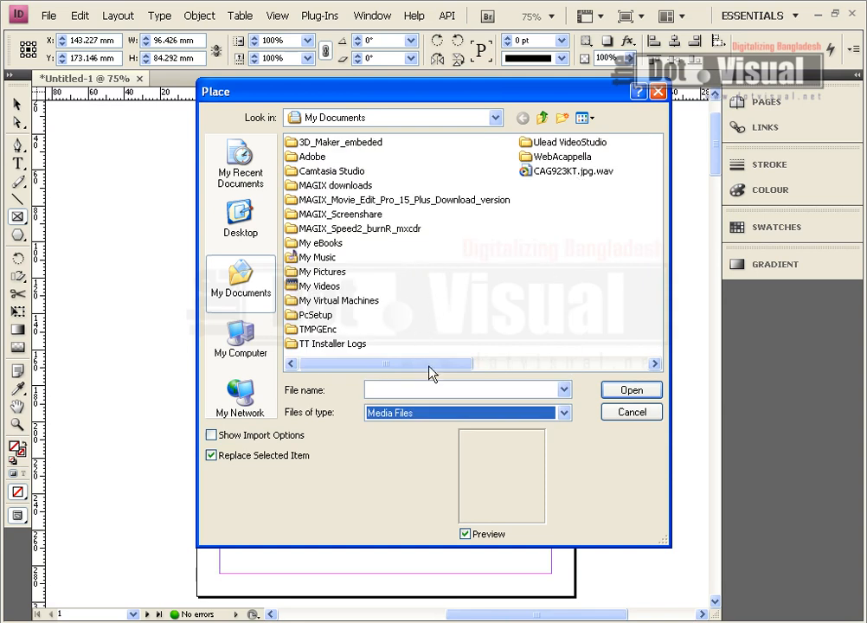
left_click(424, 426)
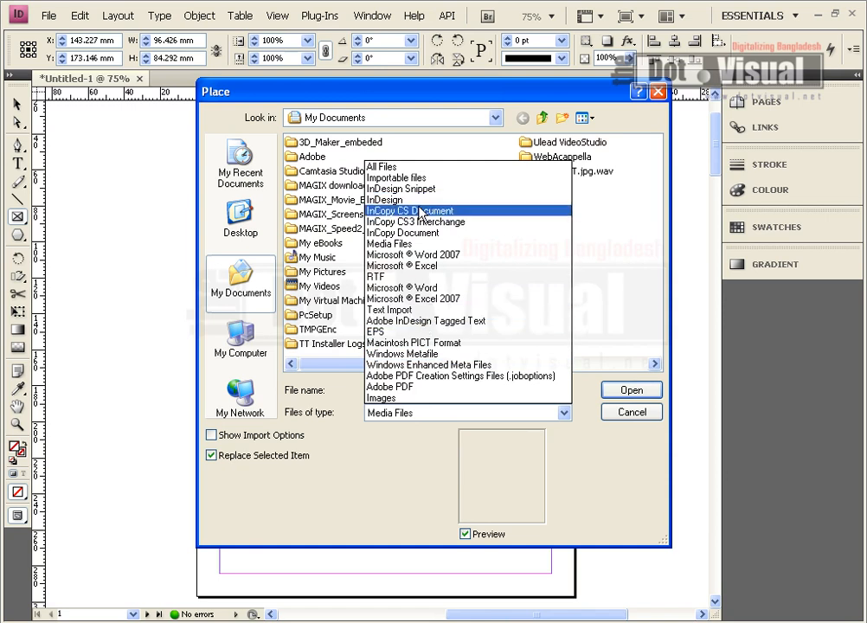
left_click(415, 167)
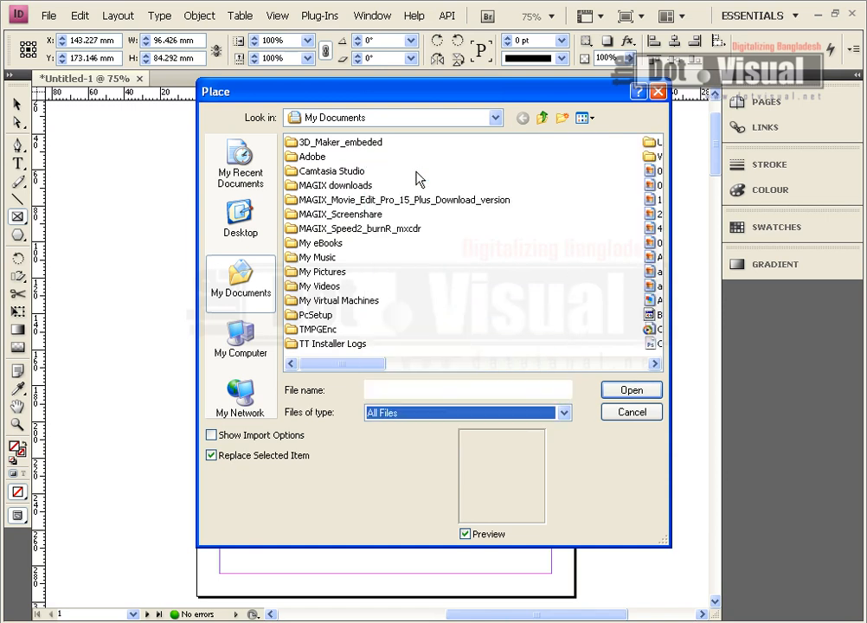
left_click(444, 419)
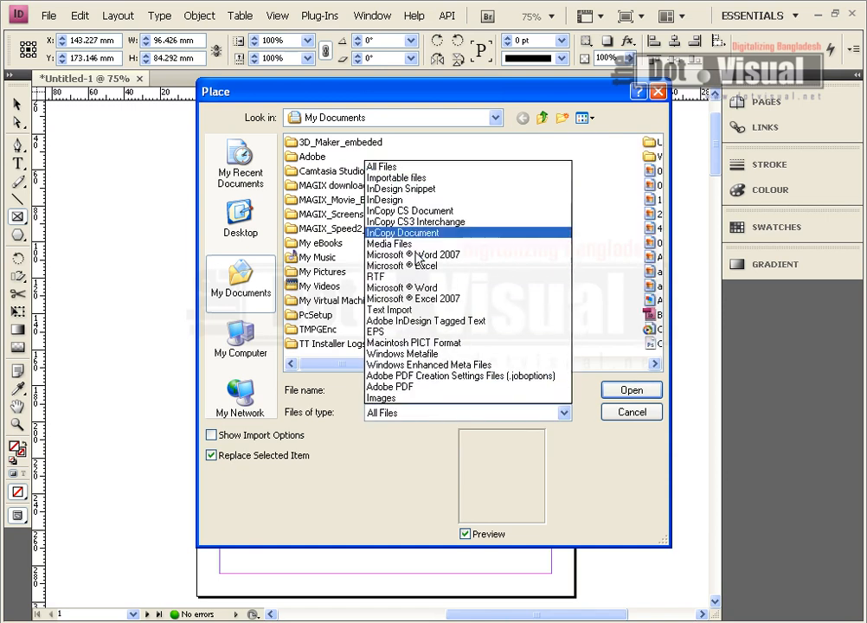
left_click(414, 178)
- Show the importable files as thumbnails and place Home_Health_Checks.jpg into the empty frame
left_click_drag(372, 364, 467, 374)
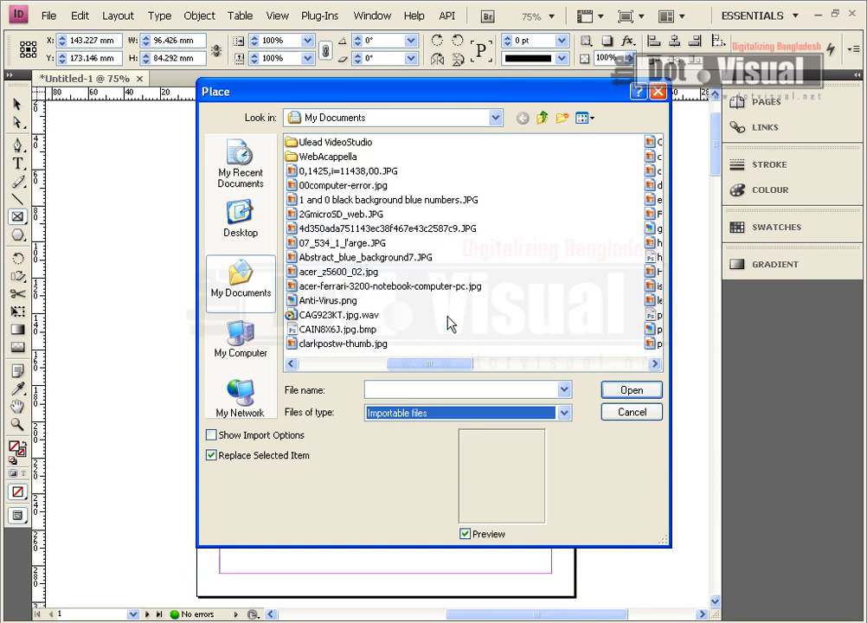
left_click_drag(443, 370, 510, 190)
left_click(589, 121)
left_click(614, 136)
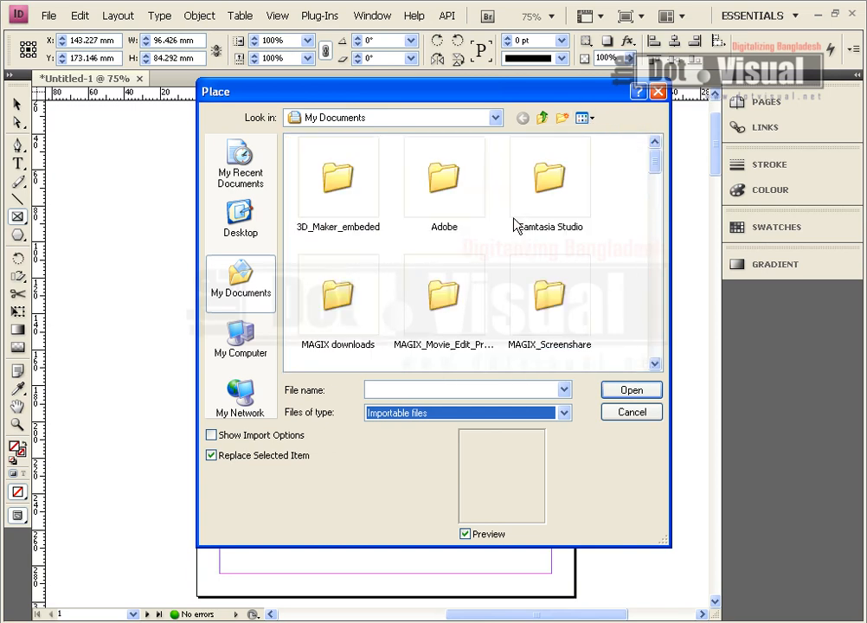
scroll(512, 229, "down", 5)
scroll(515, 232, "up", 5)
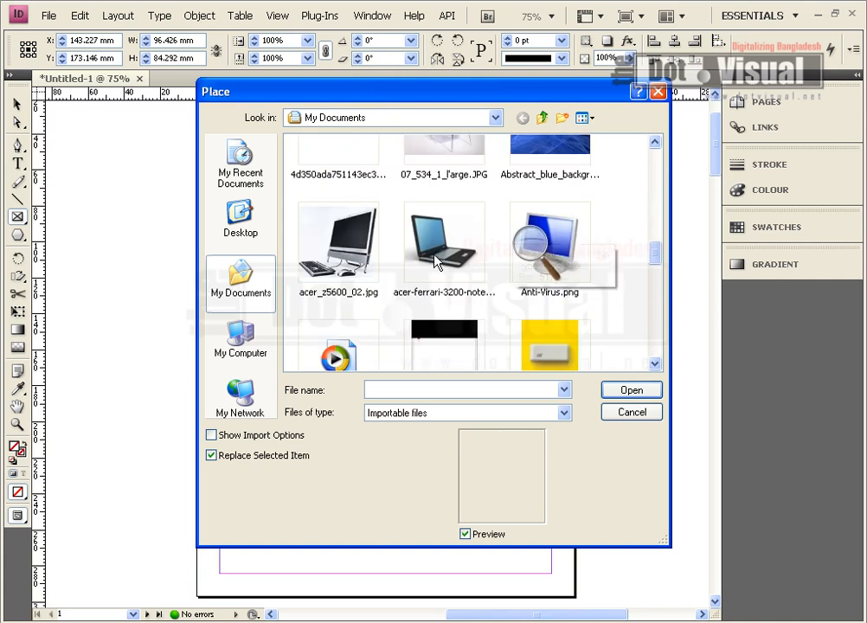
scroll(427, 259, "down", 7)
scroll(426, 268, "down", 4)
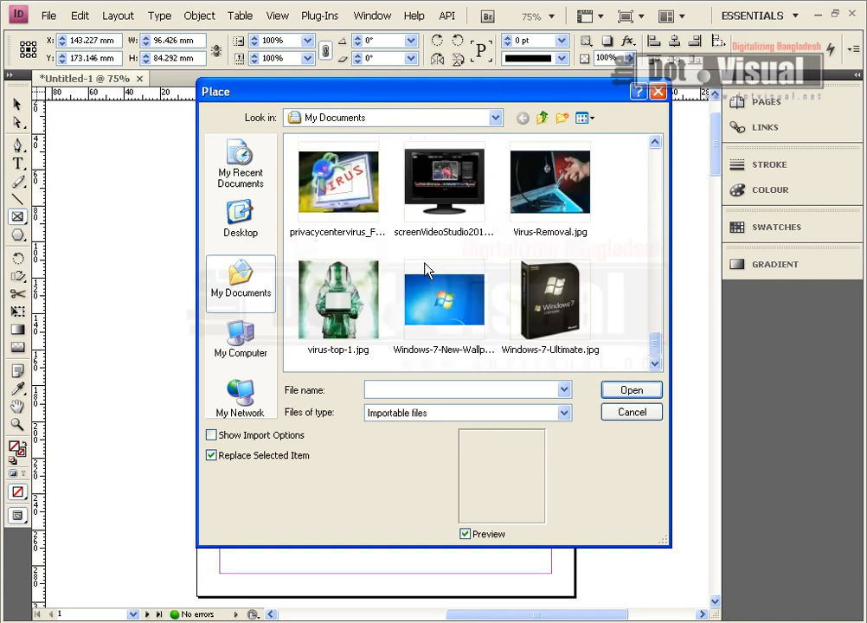
scroll(425, 270, "up", 4)
left_click(340, 304)
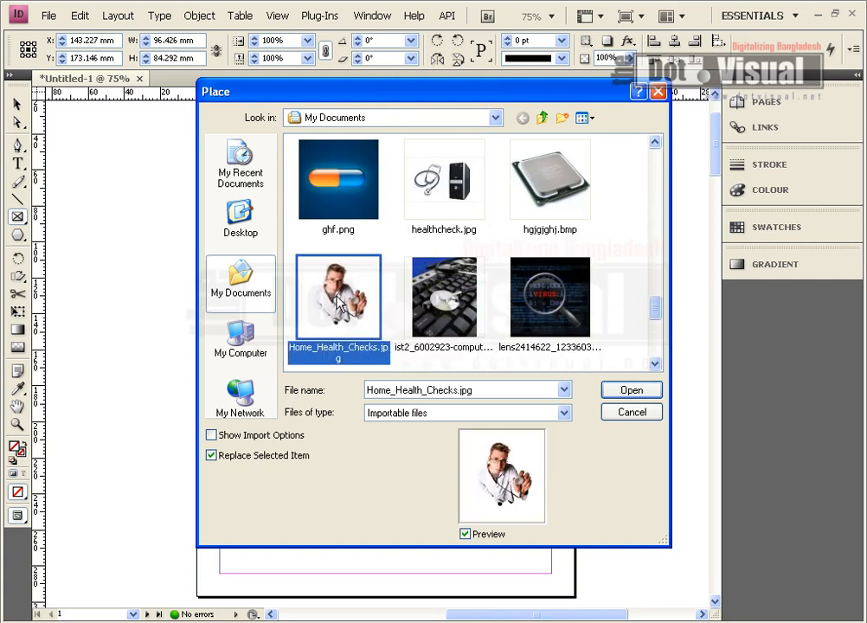
left_click(629, 391)
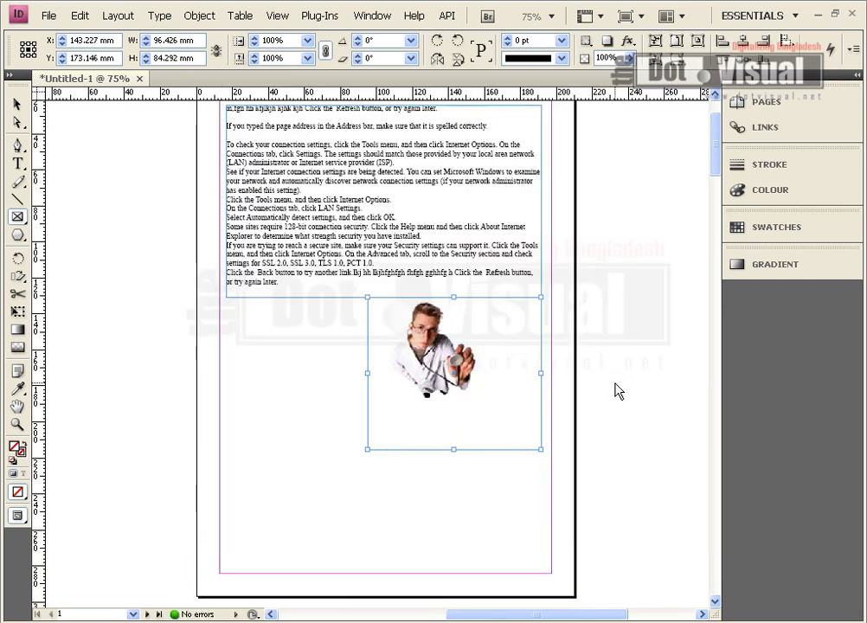
left_click(483, 439)
left_click(487, 327)
key("v")
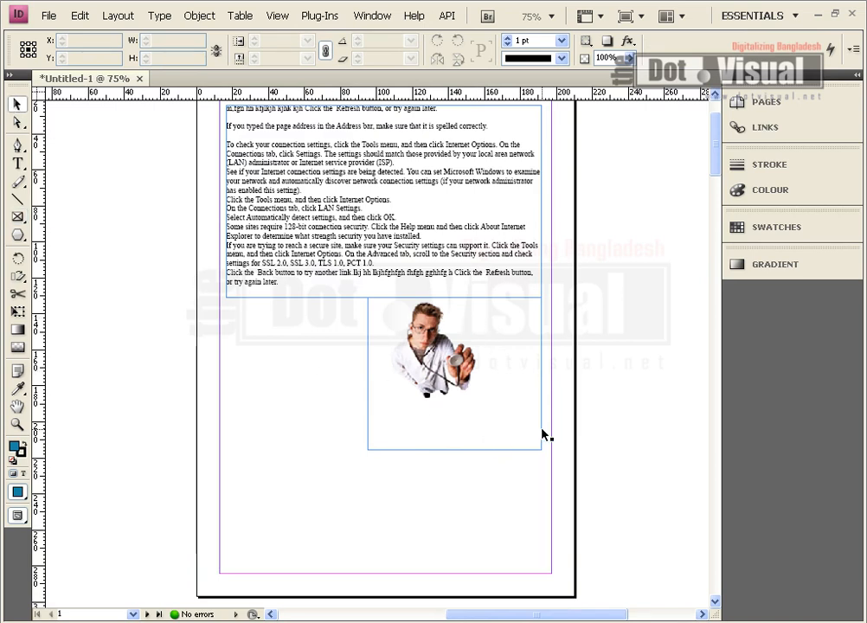
left_click_drag(422, 374, 303, 412)
left_click_drag(303, 412, 416, 410)
left_click_drag(411, 410, 346, 411)
left_click_drag(457, 416, 468, 372)
left_click(337, 405)
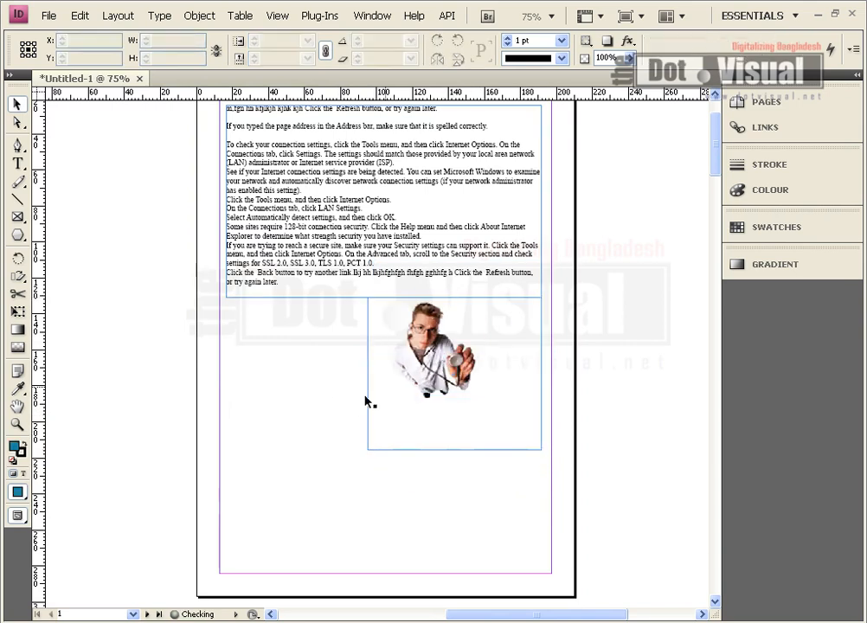
- Draw a second empty graphic frame about 70.5 × 145.7 mm below the text, to the left of the doctor picture
left_click(18, 216)
scroll(158, 294, "down", 3)
left_click_drag(227, 186, 353, 447)
- Place acer-ferrari-3200-notebook-computer-pc.jpg from My Documents into the tall empty frame, picking it from the thumbnails
left_click(48, 16)
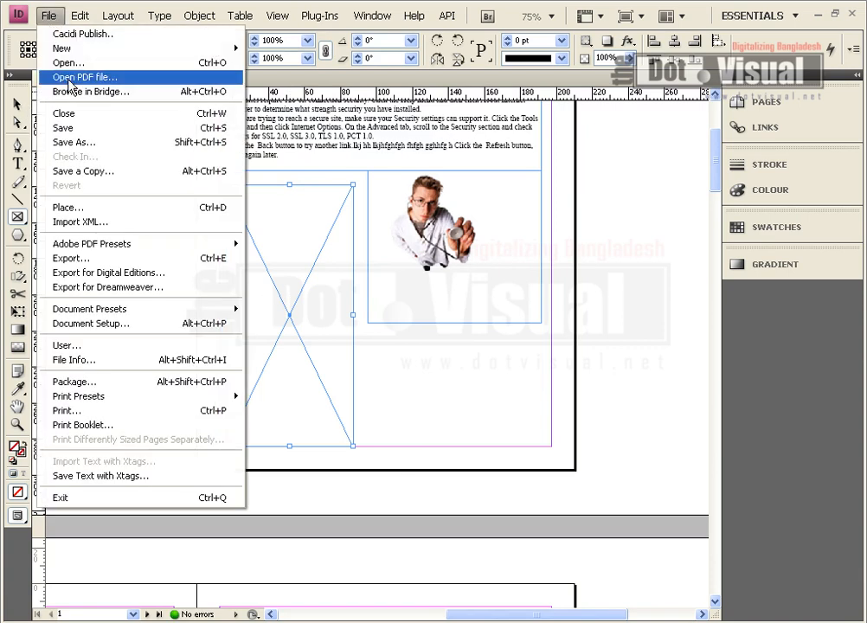
left_click(85, 209)
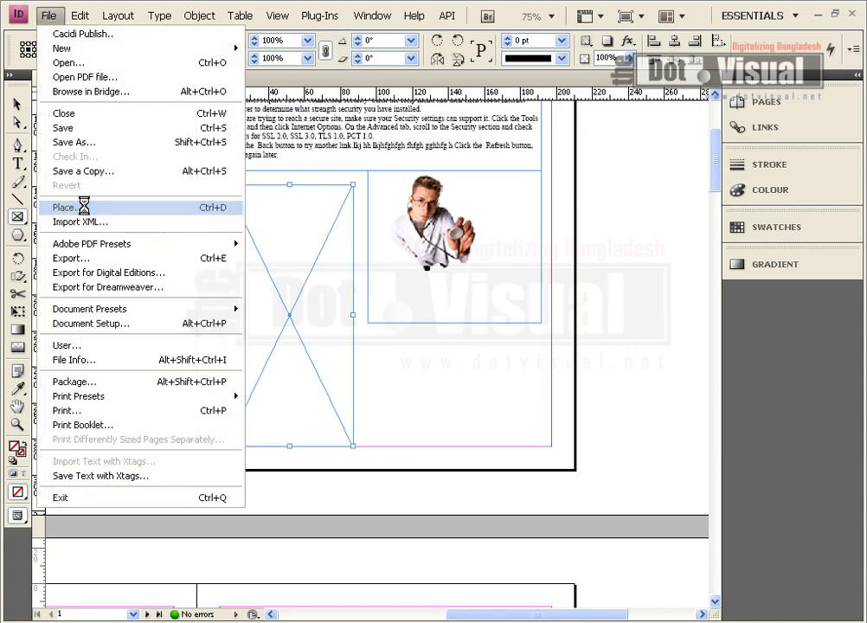
left_click(413, 369)
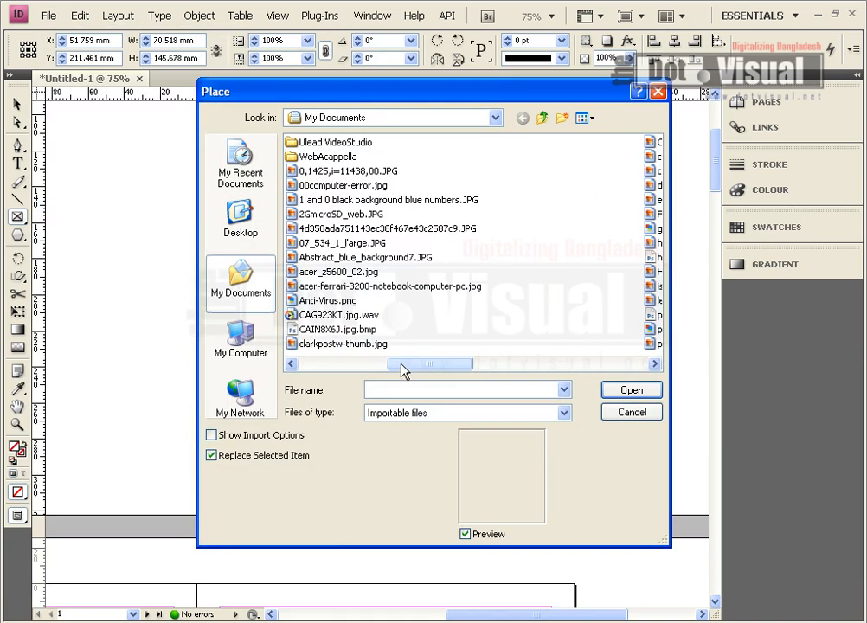
left_click(524, 368)
left_click(569, 370)
left_click(507, 372)
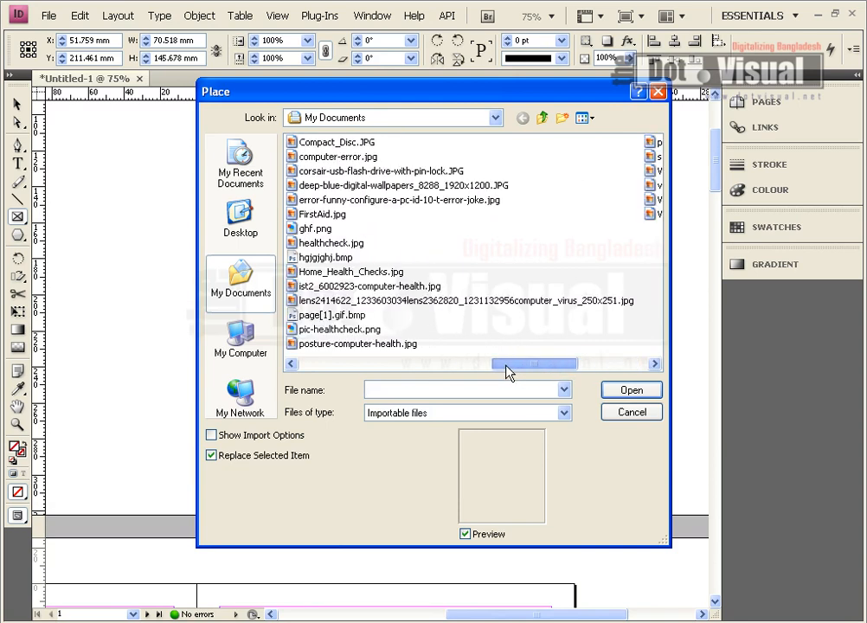
left_click(581, 118)
left_click(600, 137)
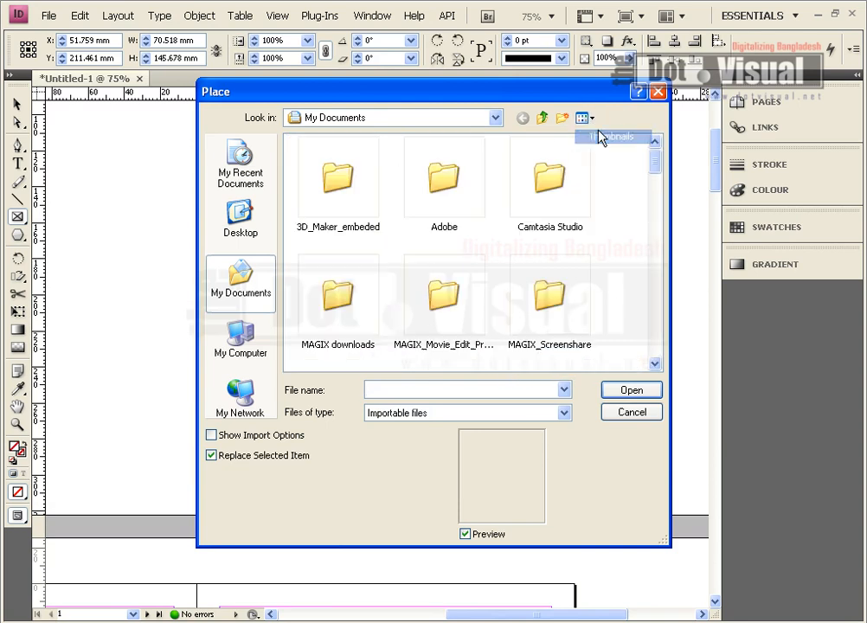
left_click_drag(653, 177, 634, 255)
left_click(444, 251)
left_click(631, 390)
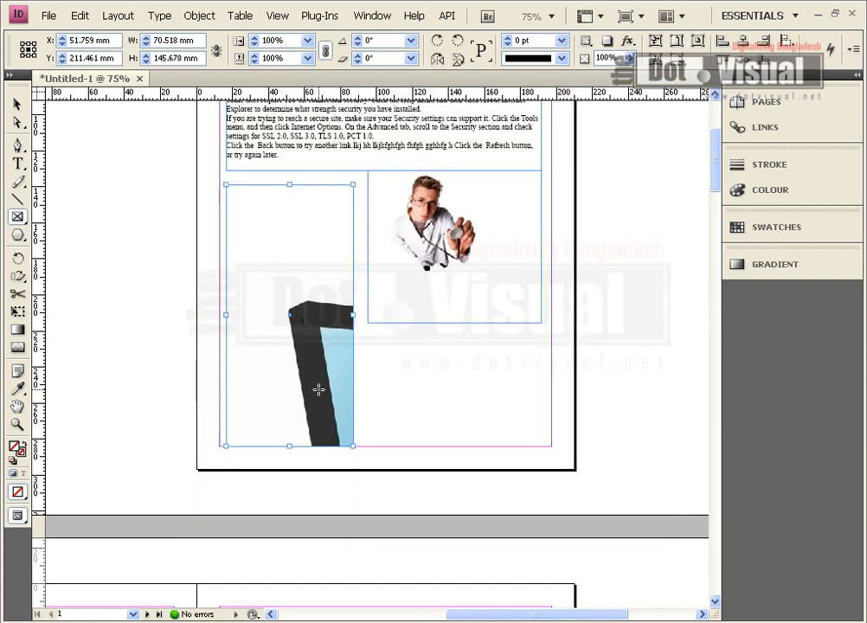
- Enlarge the laptop picture's frame from its lower-right corner to about 172 × 166 mm, leaving the image scale alone
left_click(15, 104)
left_click(102, 211)
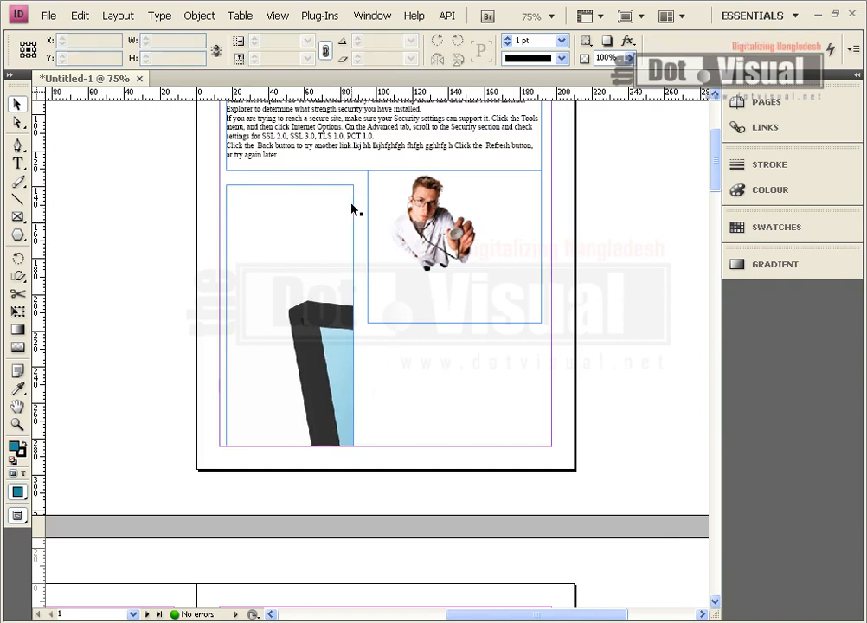
left_click(336, 403)
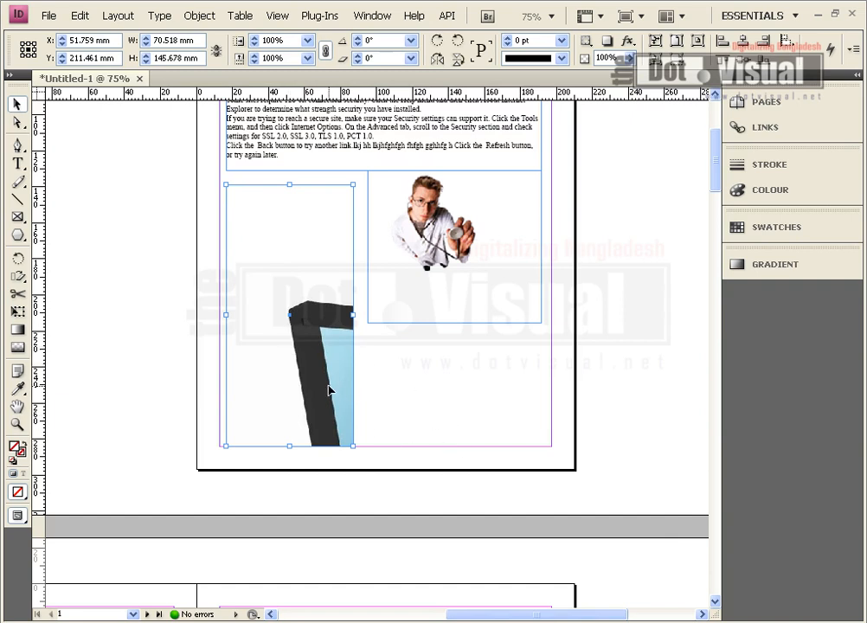
left_click_drag(353, 447, 537, 472)
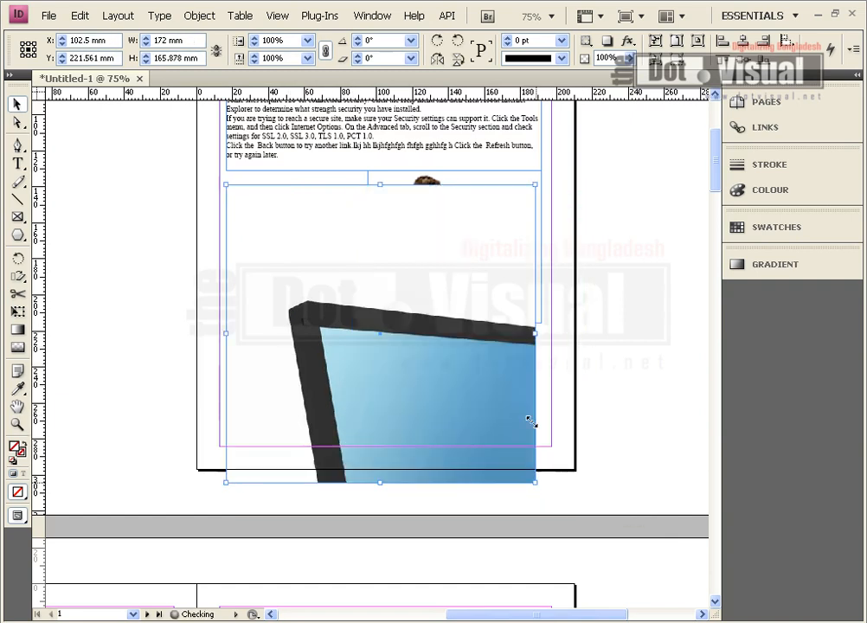
- Move the enlarged laptop frame down to about X 89 mm, Y 256 mm and select the image inside it
scroll(507, 375, "down", 3)
left_click_drag(370, 256, 345, 317)
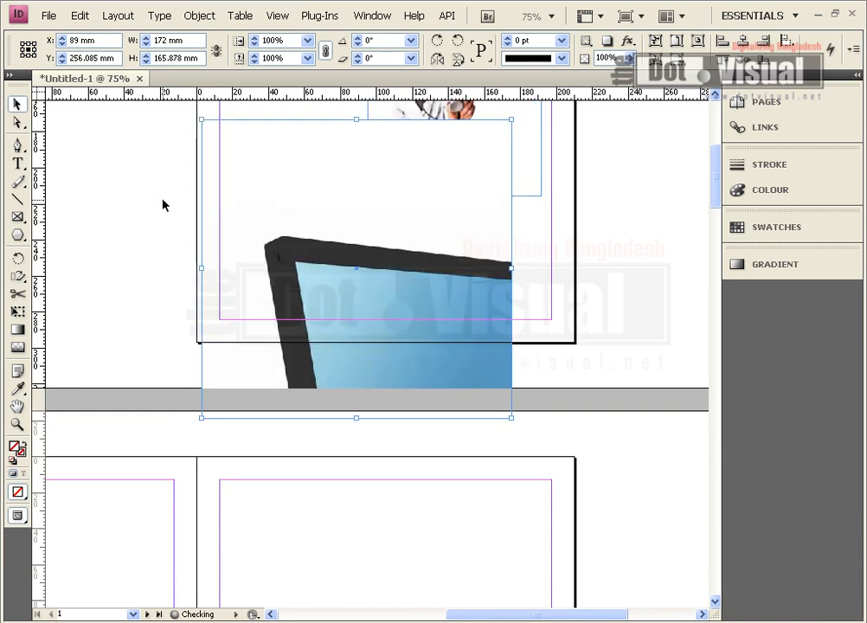
key("a")
left_click(300, 261)
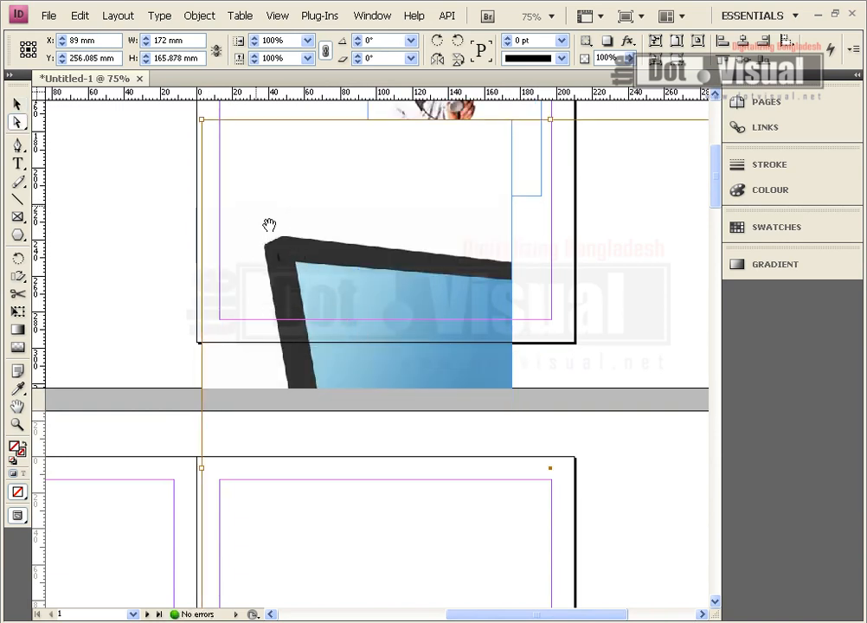
- Try shrinking the laptop picture's frame to about 82.5 × 45 mm and moving it up, and undo both changes
key("v")
left_click_drag(202, 122, 286, 201)
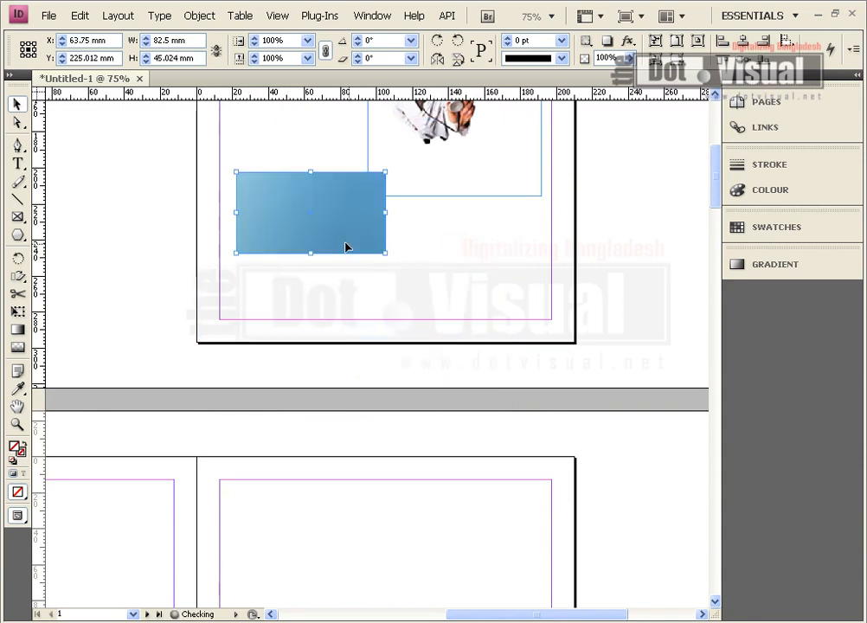
key("ctrl+z")
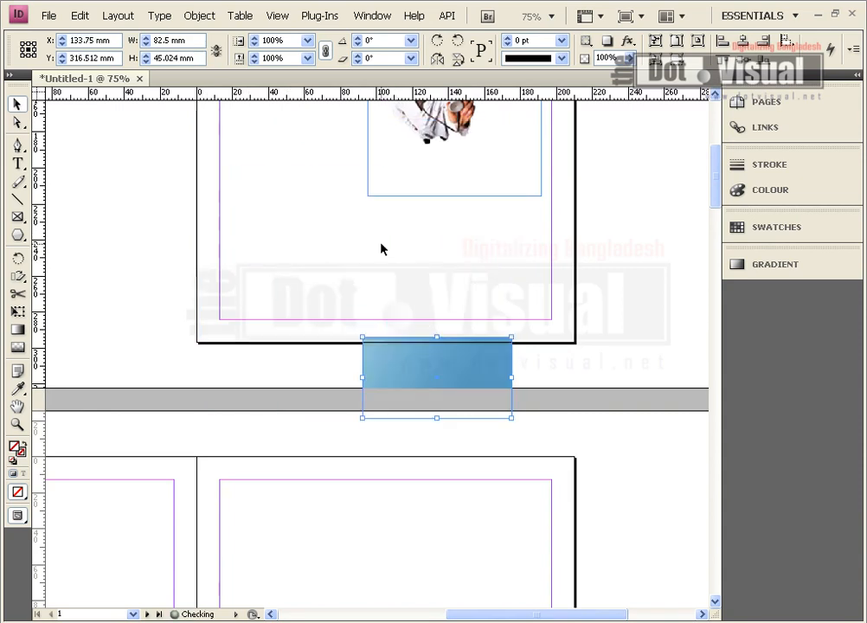
key("ctrl+z")
- Move the laptop frame up and to the left, and scale the image inside it down to about 272.5 × 272.5 mm
left_click_drag(351, 257, 285, 243)
key("a")
left_click(284, 243)
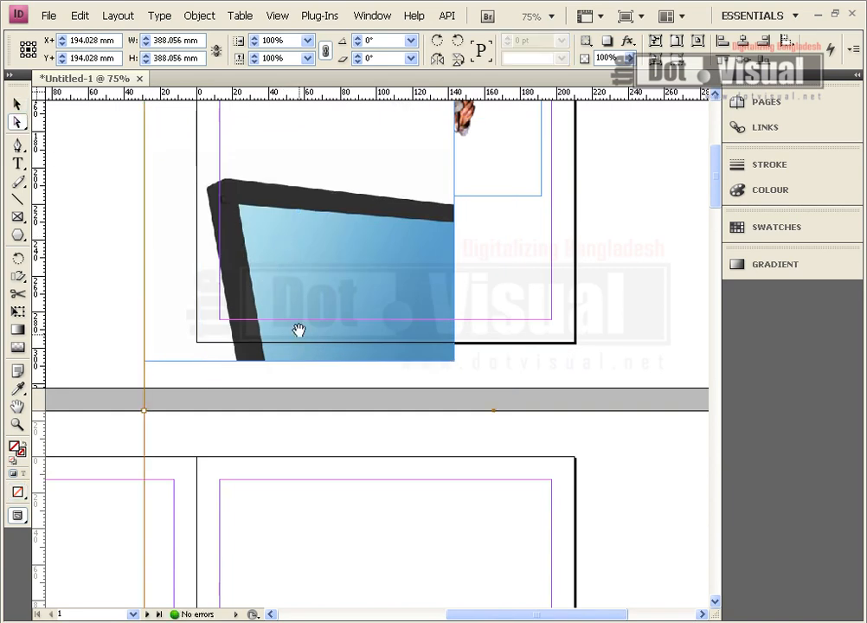
scroll(299, 331, "down", 5)
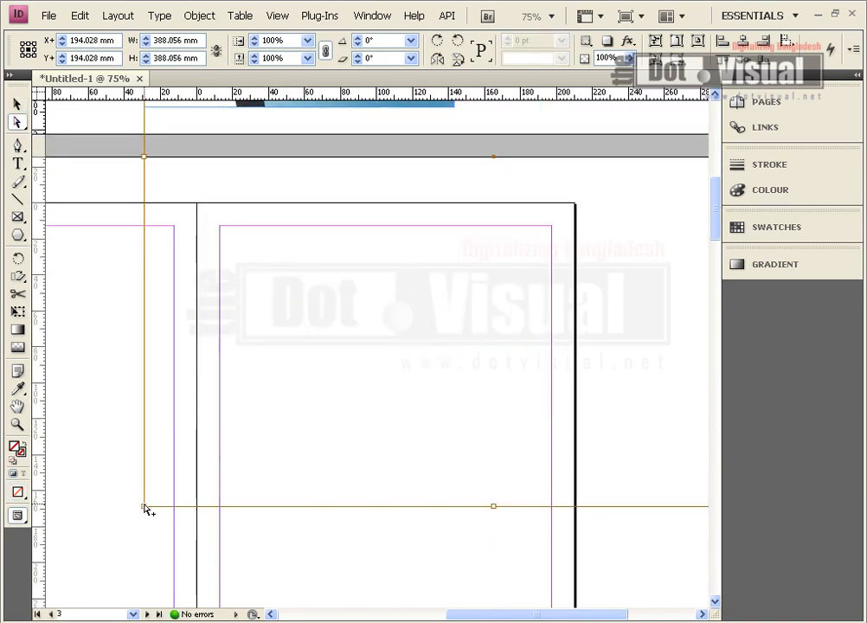
key("alt")
left_click(19, 105)
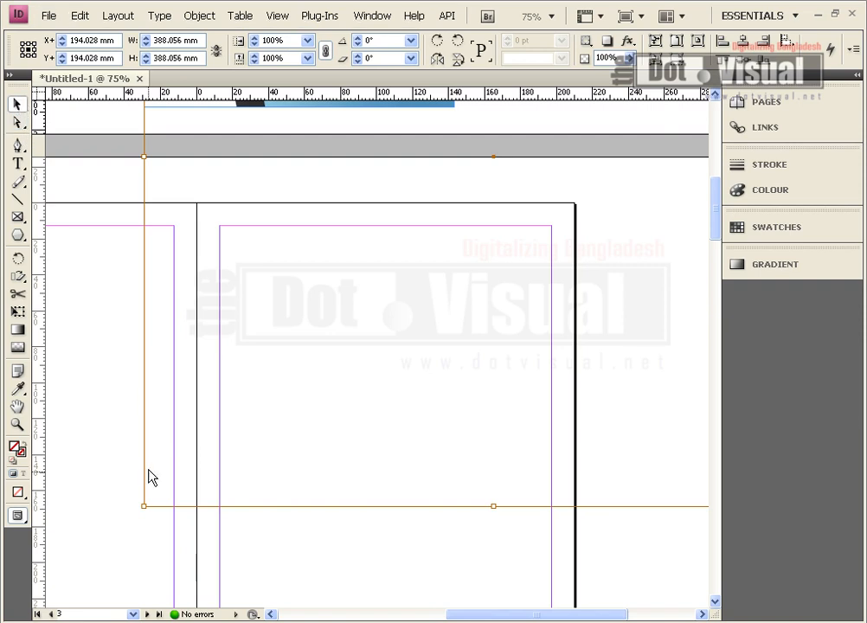
left_click_drag(146, 507, 353, 126)
- Move the laptop frame onto the pasteboard at about X -246 mm, Y 105 mm and select the image inside it
scroll(407, 424, "up", 3)
scroll(407, 424, "up", 5)
left_click_drag(426, 319, 333, 303)
left_click(21, 122)
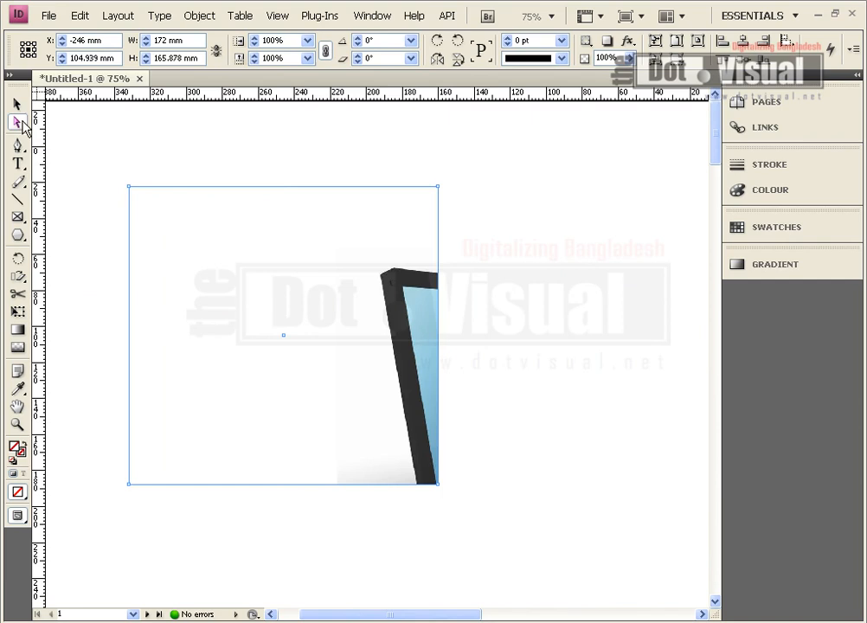
left_click(374, 362)
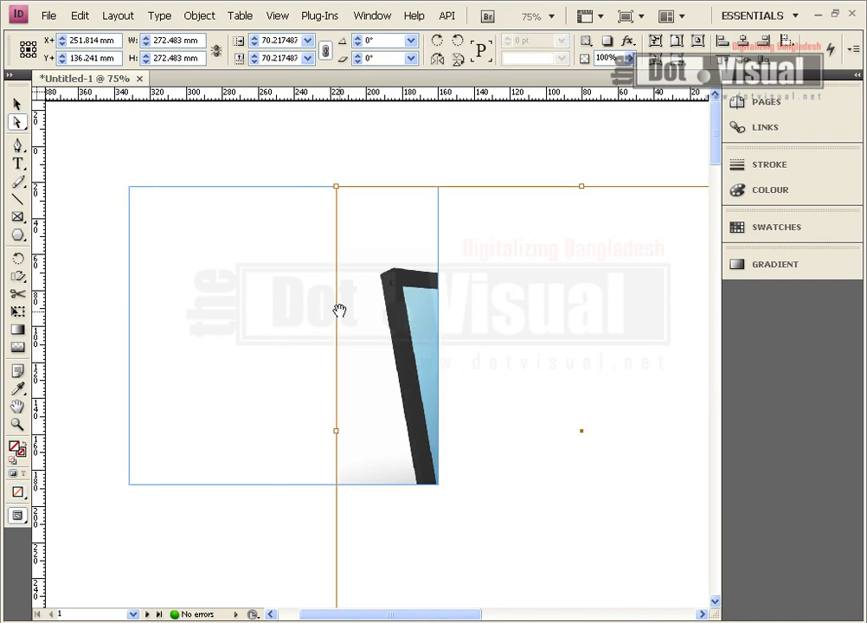
- Move the laptop image back into its frame and scale it down to about 166.3 × 165 mm so it fits
left_click_drag(387, 307, 155, 248)
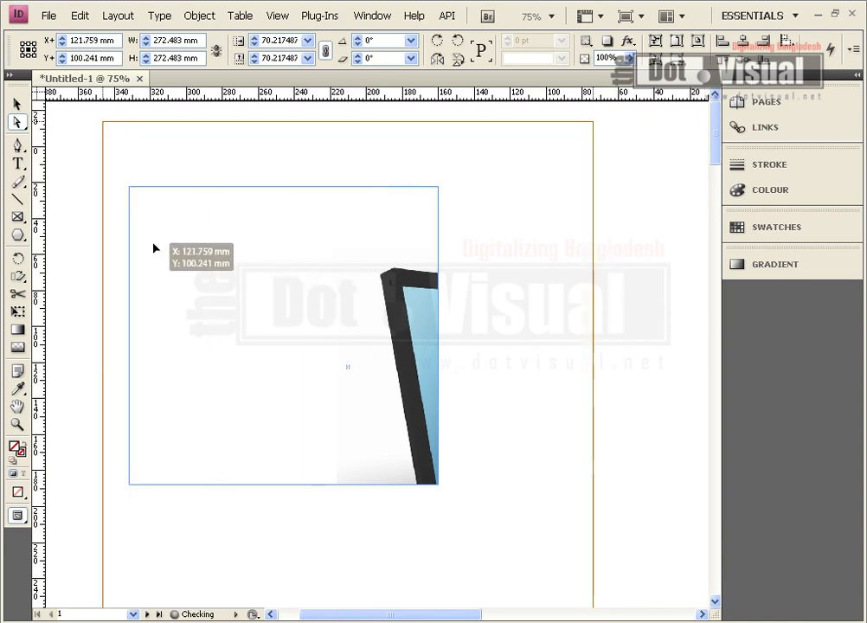
left_click_drag(102, 121, 296, 413)
left_click_drag(377, 456, 216, 329)
left_click_drag(430, 483, 435, 483)
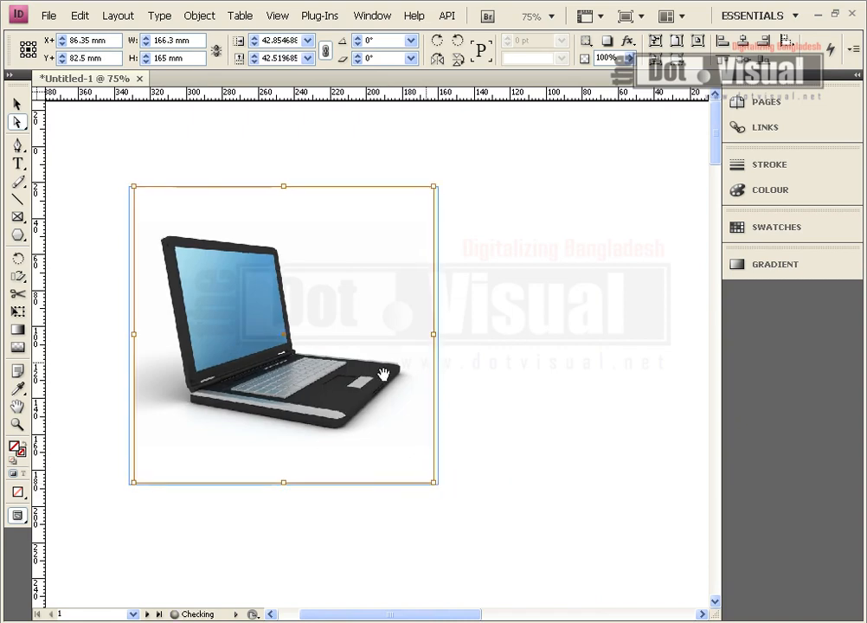
left_click(501, 337)
left_click(17, 105)
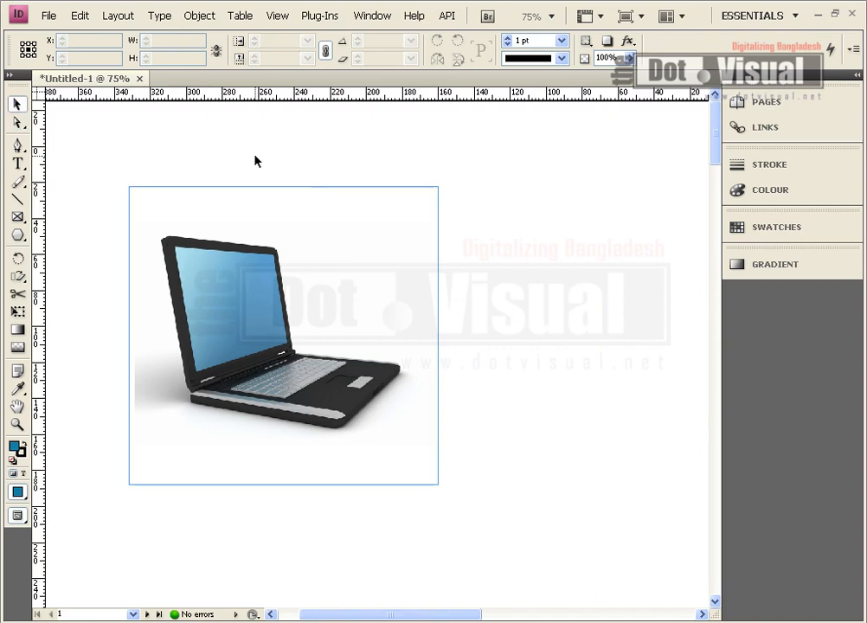
- Move the laptop frame from the pasteboard onto the page directly below the text frame, at about X 102.5 mm, Y 166.5 mm
left_click_drag(286, 228, 199, 296)
left_click_drag(148, 352, 397, 467)
left_click(409, 285)
left_click_drag(649, 378, 154, 138)
scroll(437, 409, "down", 3)
left_click_drag(280, 344, 442, 288)
scroll(403, 410, "down", 4)
scroll(402, 412, "up", 4)
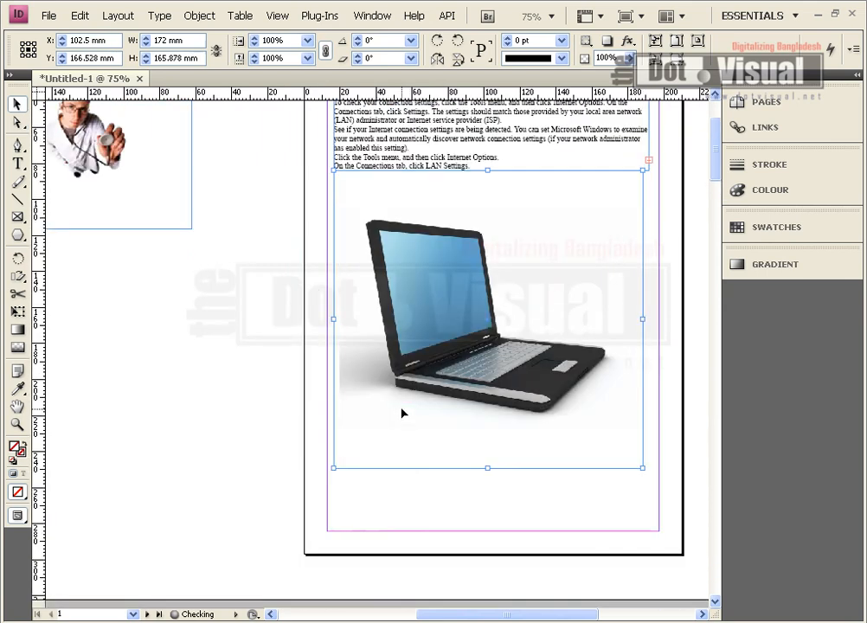
- Continue the upper text frame's overset text in a new threaded frame of about 172 × 34.8 mm below the laptop picture
left_click(648, 160)
left_click(334, 472)
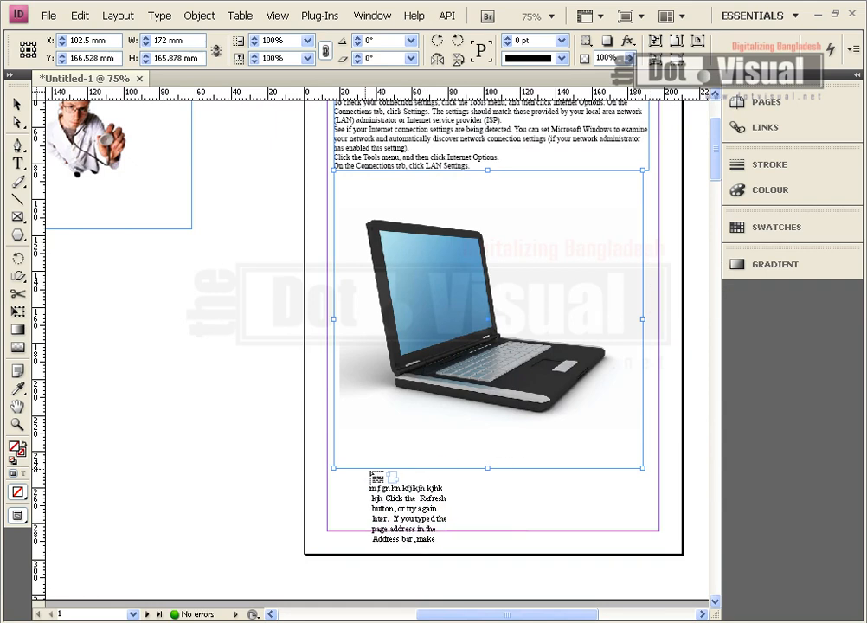
left_click_drag(334, 471, 643, 531)
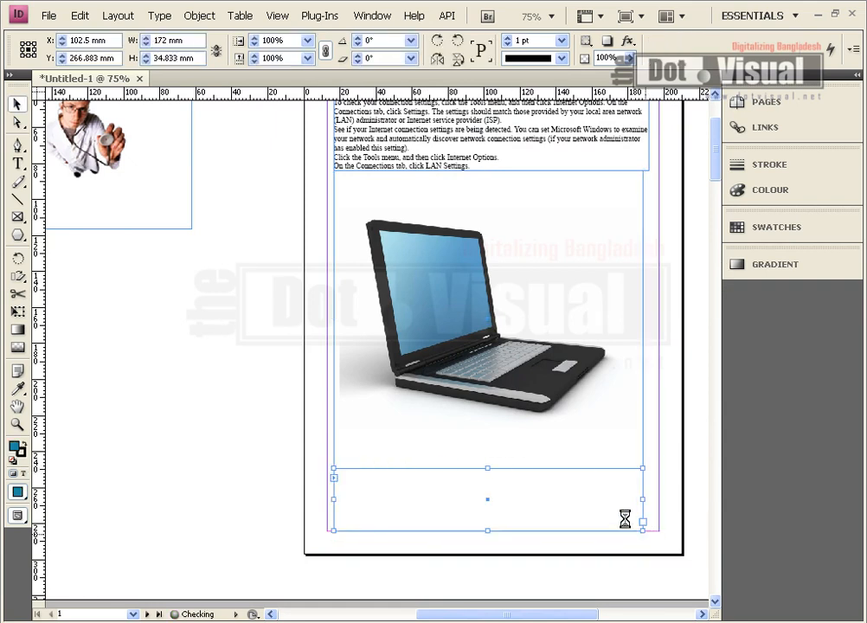
left_click(328, 437)
scroll(430, 419, "up", 1)
scroll(430, 419, "up", 2)
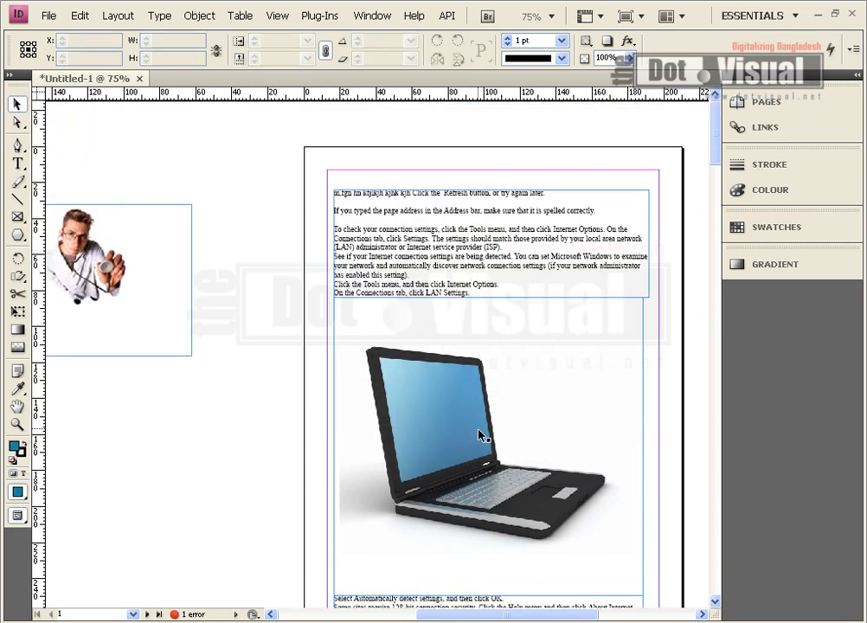
scroll(478, 430, "down", 2)
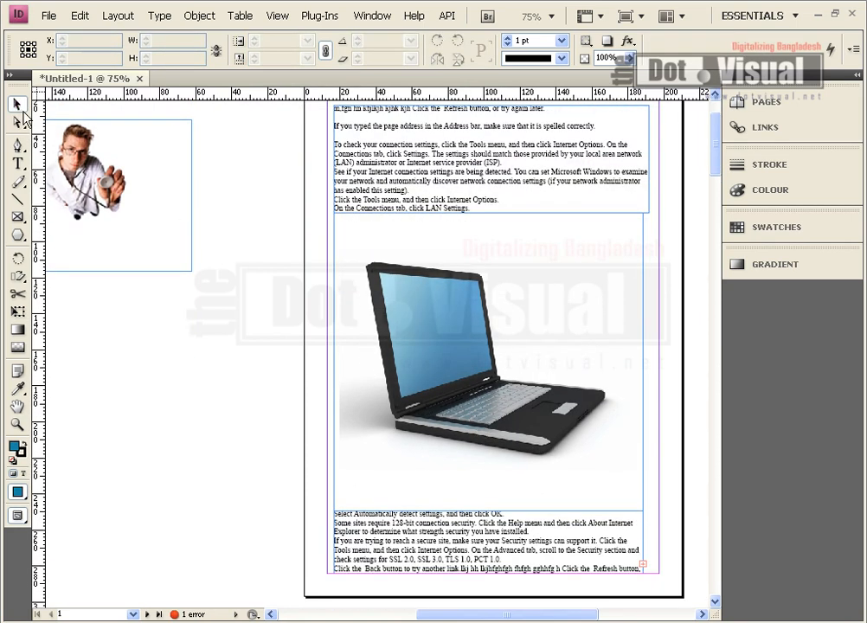
- Reduce the laptop frame to about 108 × 104.2 mm and move it to about X 92 mm, Y 160 mm
left_click(522, 394)
left_click_drag(641, 513, 528, 400)
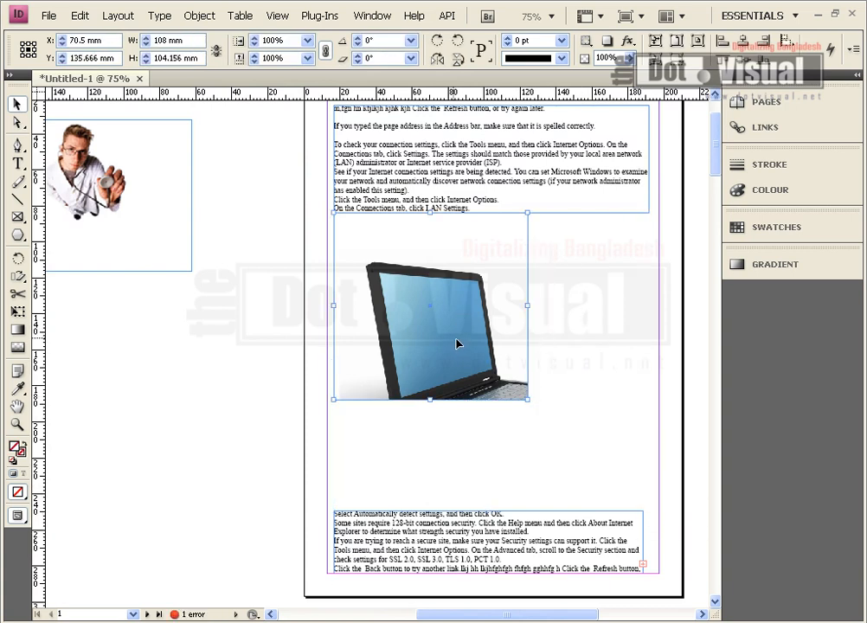
left_click_drag(493, 383, 492, 387)
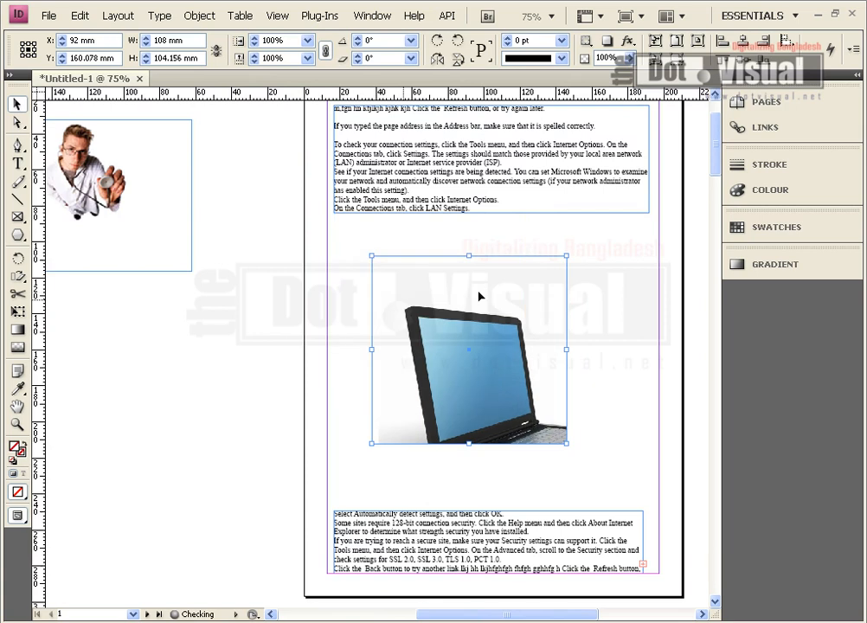
- Scale down the laptop image inside its frame until the whole laptop fits within the frame
key("a")
left_click(502, 404)
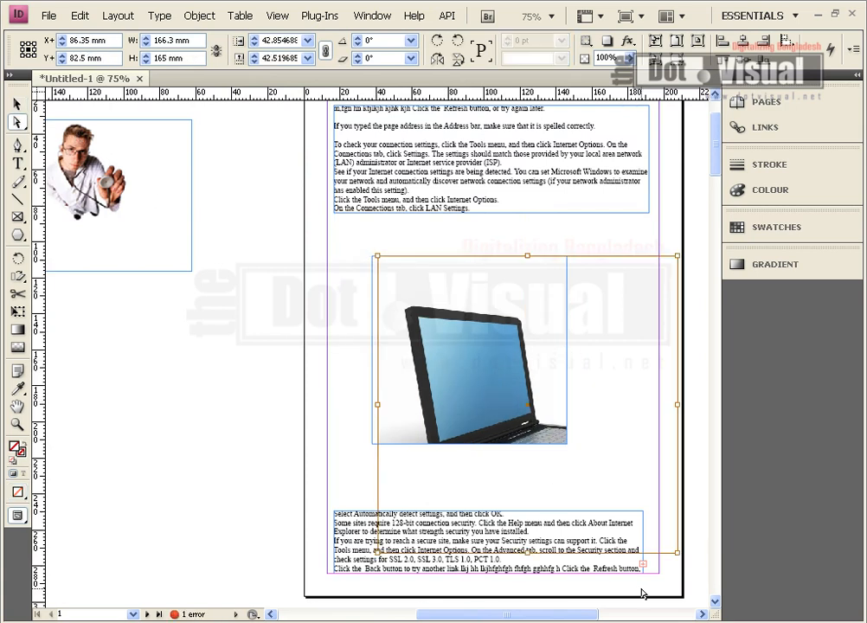
left_click_drag(676, 556, 555, 430)
left_click(216, 243)
- Trim the laptop frame slightly and move it up against the upper text frame's bottom edge, aligned with its right side
left_click(16, 105)
left_click_drag(459, 359, 446, 358)
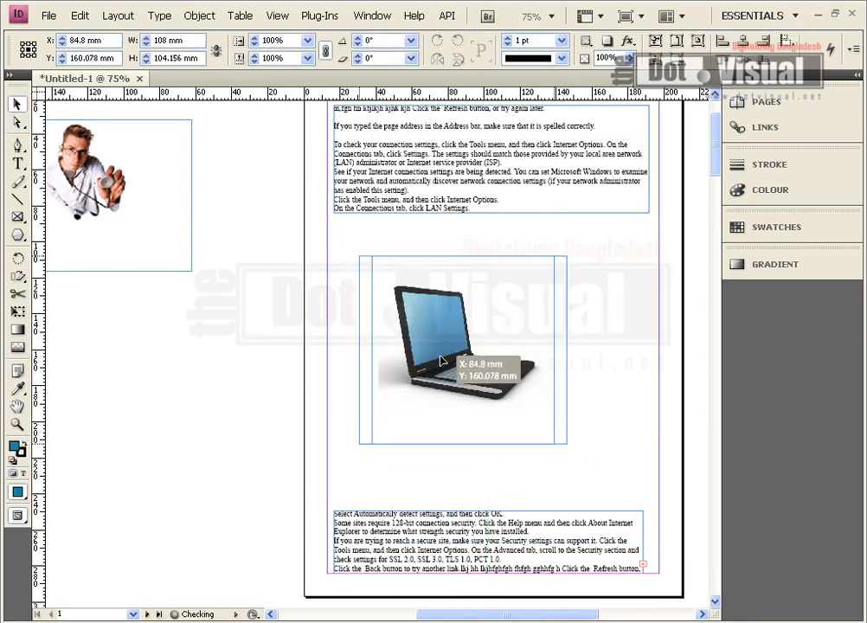
left_click_drag(354, 443, 365, 441)
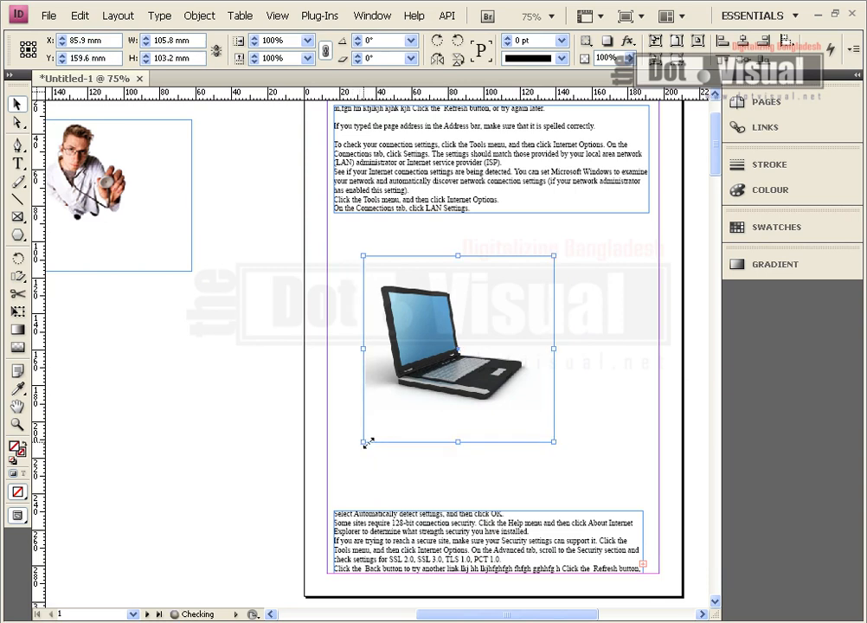
left_click_drag(550, 440, 548, 433)
left_click_drag(463, 396, 564, 354)
- Move the lower text frame up beside the laptop and resize it to a column of about 69.1 × 98 mm
left_click_drag(475, 532, 477, 435)
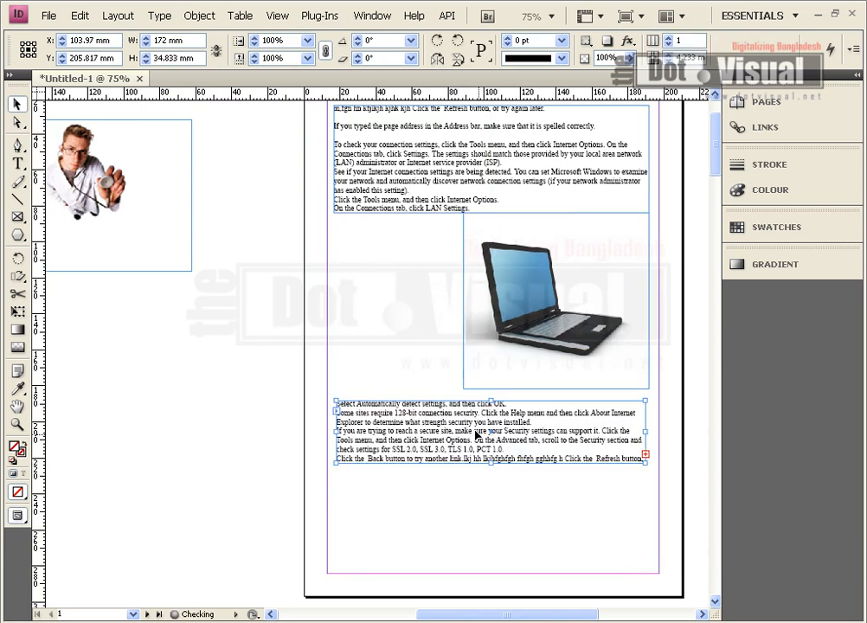
left_click_drag(646, 437, 426, 244)
left_click_drag(481, 284, 458, 389)
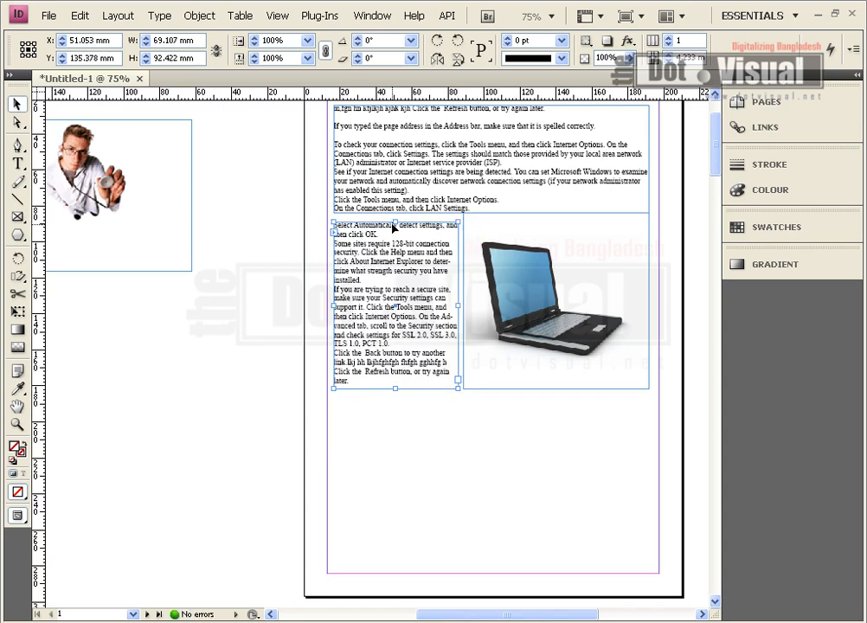
left_click_drag(394, 222, 394, 214)
left_click_drag(405, 304, 402, 307)
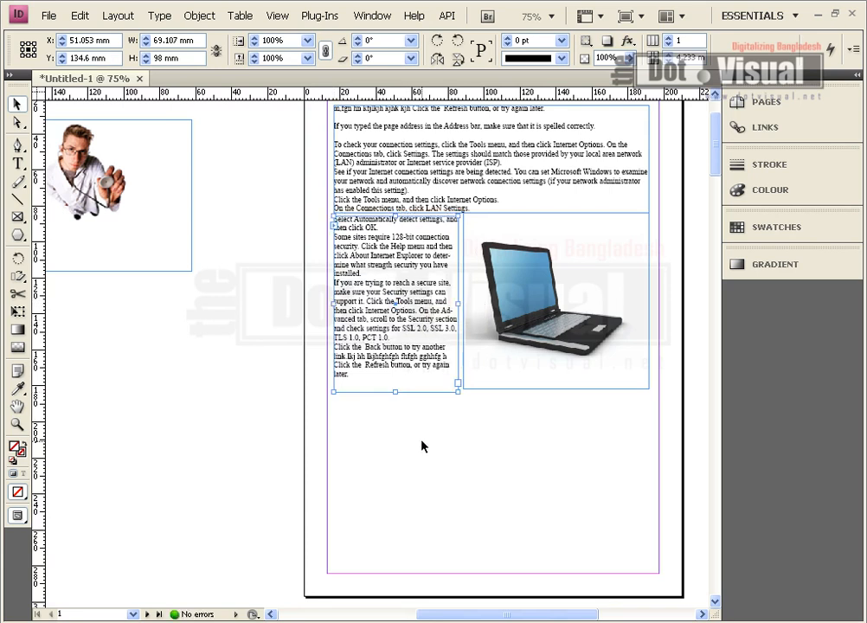
left_click(472, 537)
scroll(406, 189, "up", 3)
scroll(481, 450, "down", 3)
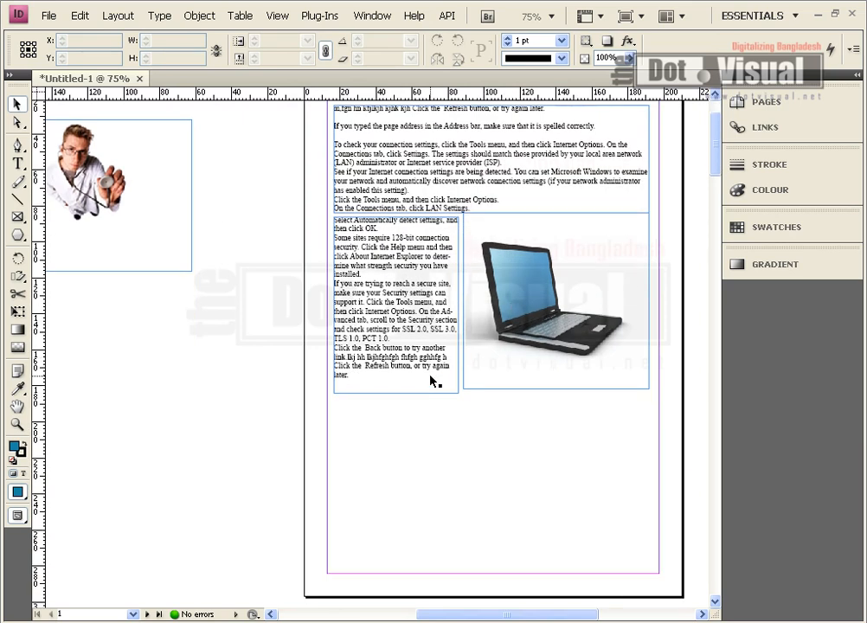
- Bring the doctor picture from the pasteboard onto the page below the narrow text column, in a smaller frame
left_click_drag(327, 418, 447, 531)
left_click_drag(399, 476, 406, 506)
left_click(385, 417)
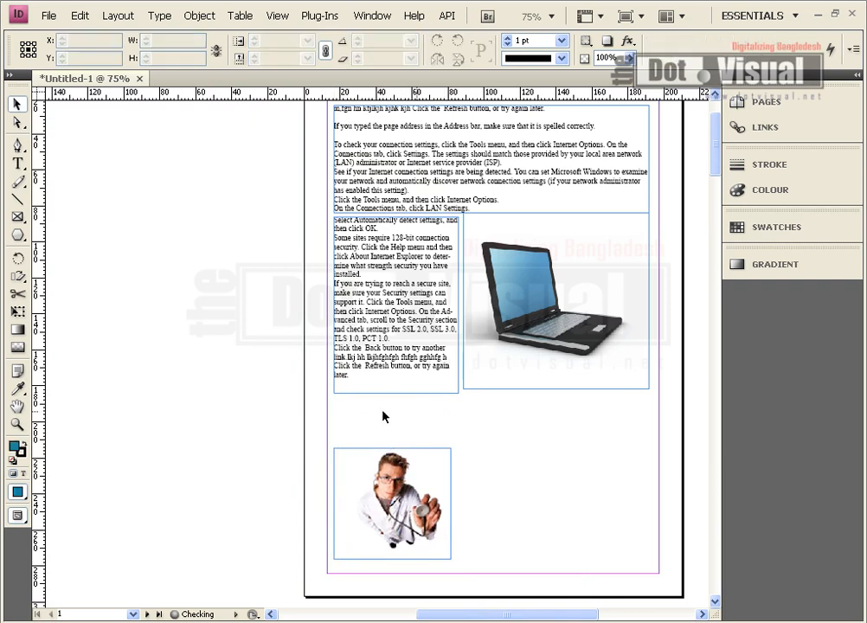
left_click_drag(453, 396, 332, 384)
left_click(238, 353)
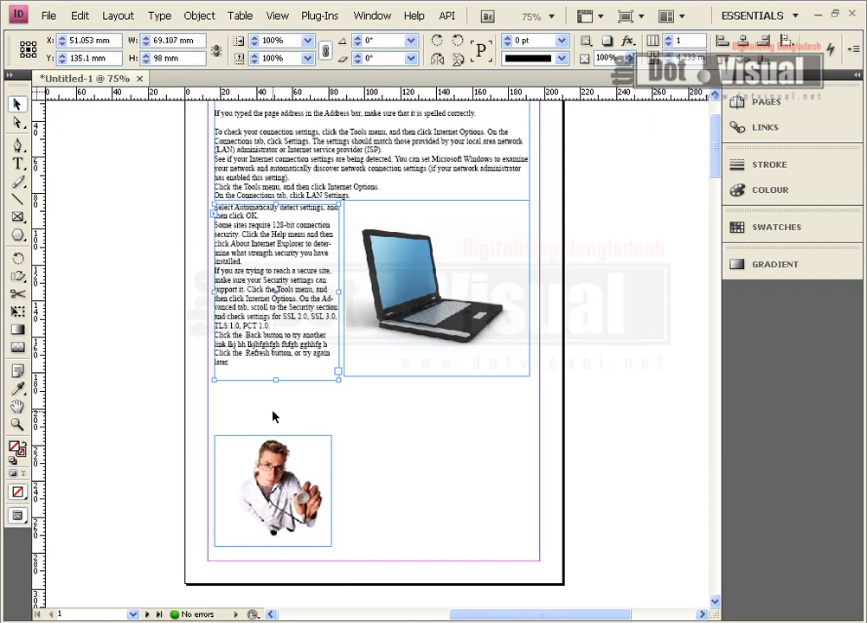
left_click(437, 500)
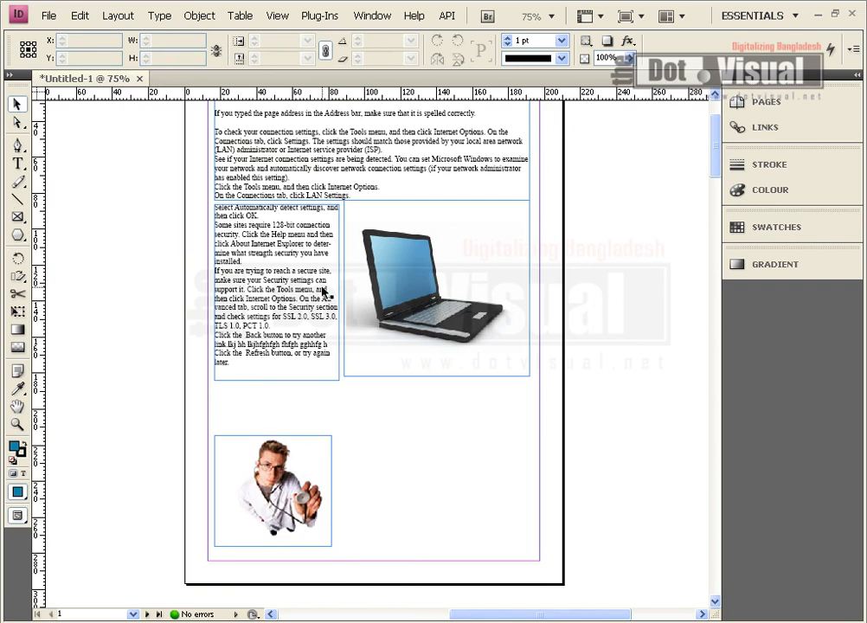
scroll(375, 405, "up", 3)
scroll(337, 343, "down", 3)
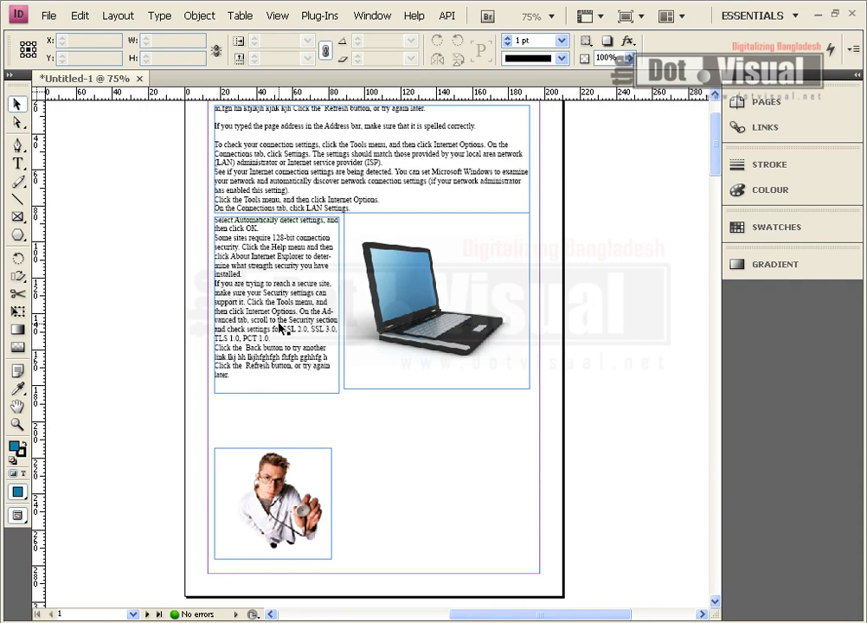
- Select all text and picture frames on the page and delete them
scroll(279, 327, "up", 3)
left_click_drag(156, 205, 463, 592)
key("Delete")
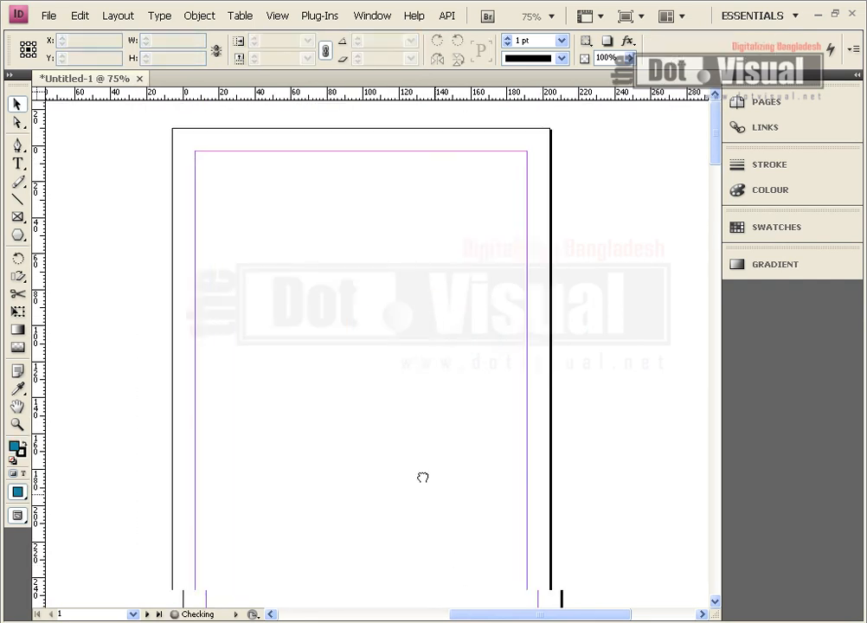
left_click_drag(434, 495, 413, 466)
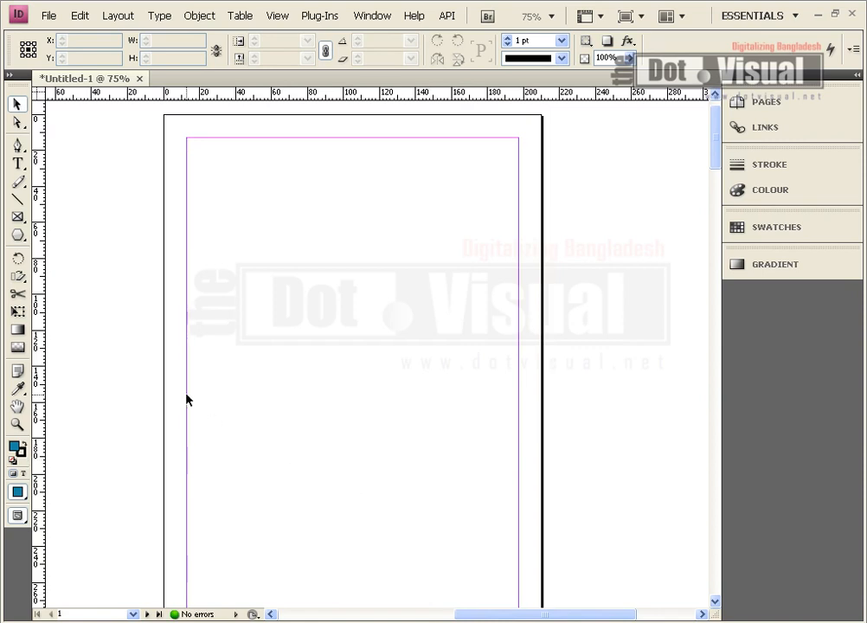
- Switch to Notepad, copy the body text of indesign.txt starting at "Click the Refresh button", and paste it onto the InDesign page
key("alt+Tab")
key("alt+Tab")
key("alt+Tab")
key("alt+Tab")
key("alt+Tab")
key("alt+Tab")
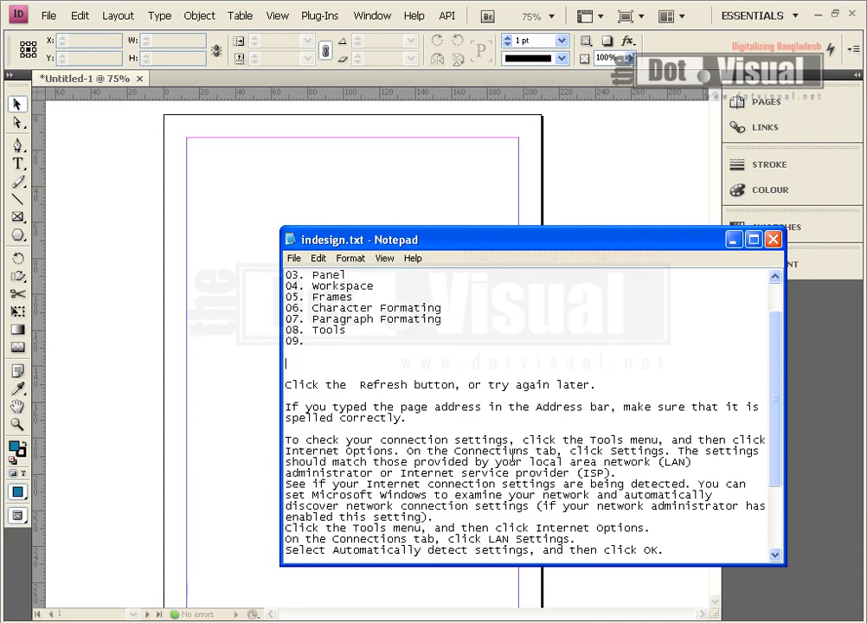
left_click_drag(286, 384, 577, 546)
left_click(242, 275)
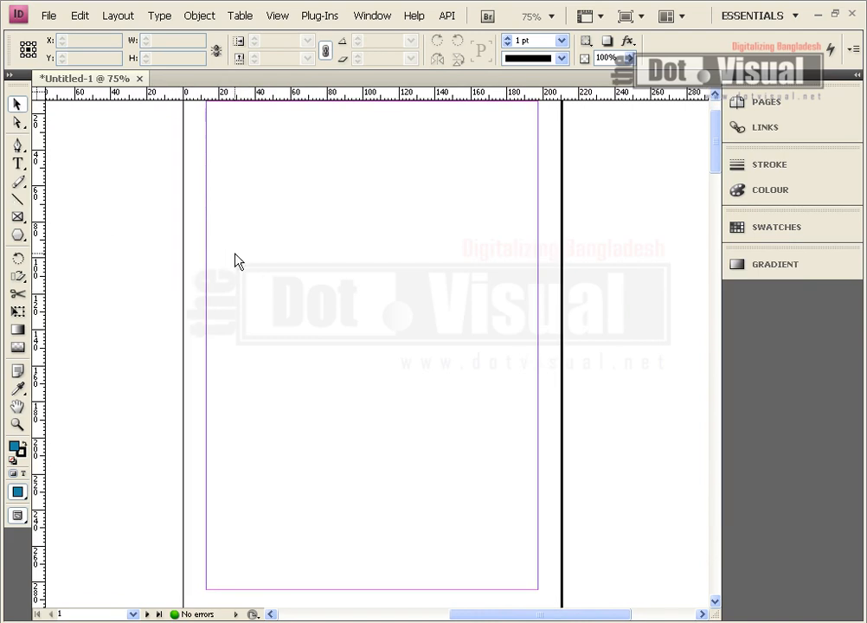
key("ctrl+v")
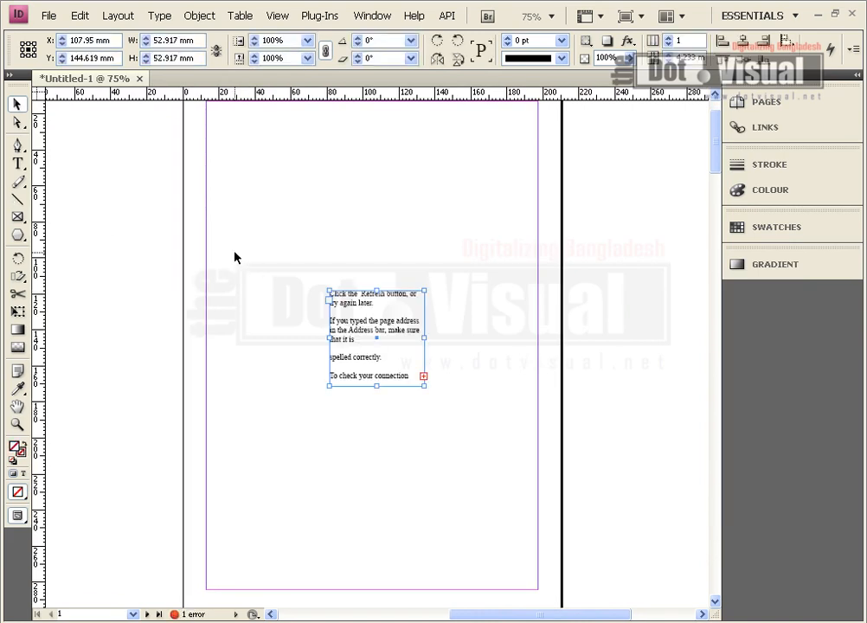
- Enlarge the pasted text frame to about 168 × 136.4 mm and move it to about X 103 mm, Y 90.7 mm
left_click_drag(364, 295, 277, 174)
left_click_drag(337, 264, 524, 414)
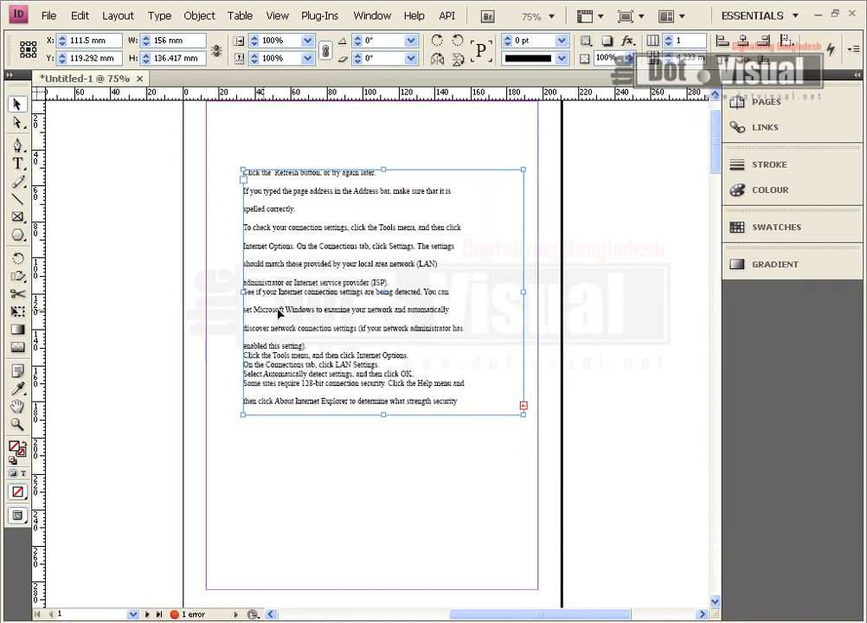
left_click_drag(244, 292, 221, 292)
scroll(345, 398, "up", 2)
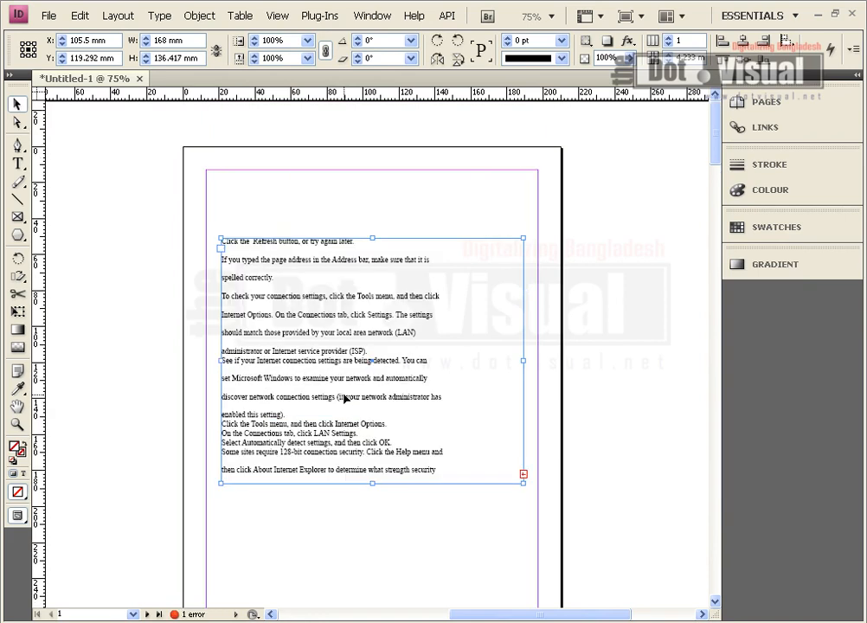
left_click_drag(270, 304, 267, 248)
left_click_drag(523, 427, 518, 432)
- Flow the overset text into a new threaded frame of about 184.6 × 113.3 mm, filling the margin width below the first frame
left_click(520, 424)
scroll(439, 465, "down", 4)
left_click(225, 247)
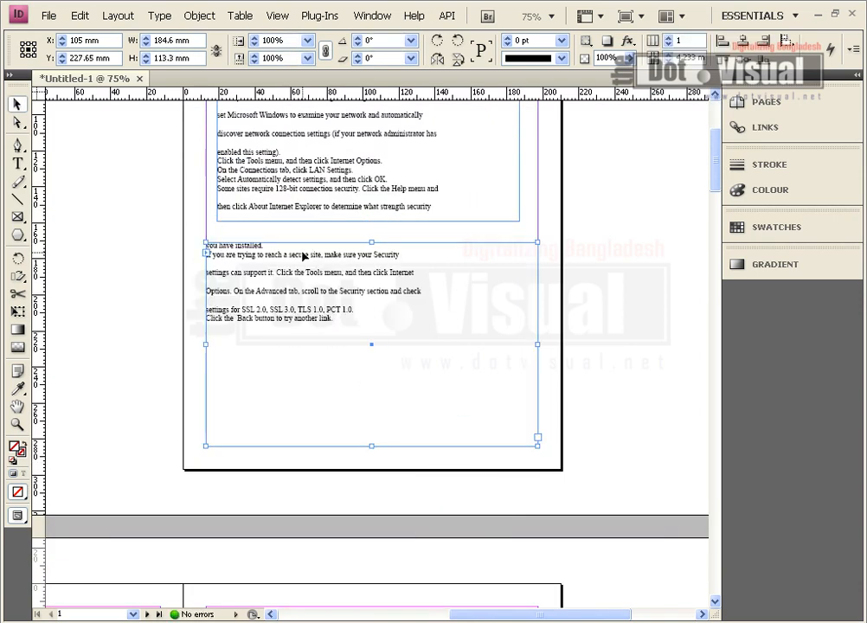
left_click(174, 287)
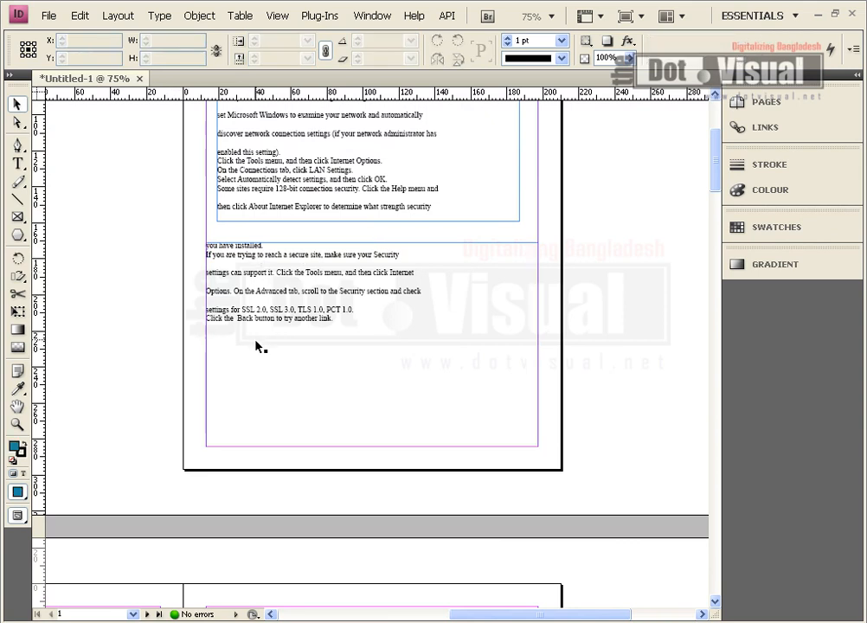
- Delete the lower threaded text frame and the upper text frame from the page
scroll(257, 347, "up", 2)
left_click(254, 401)
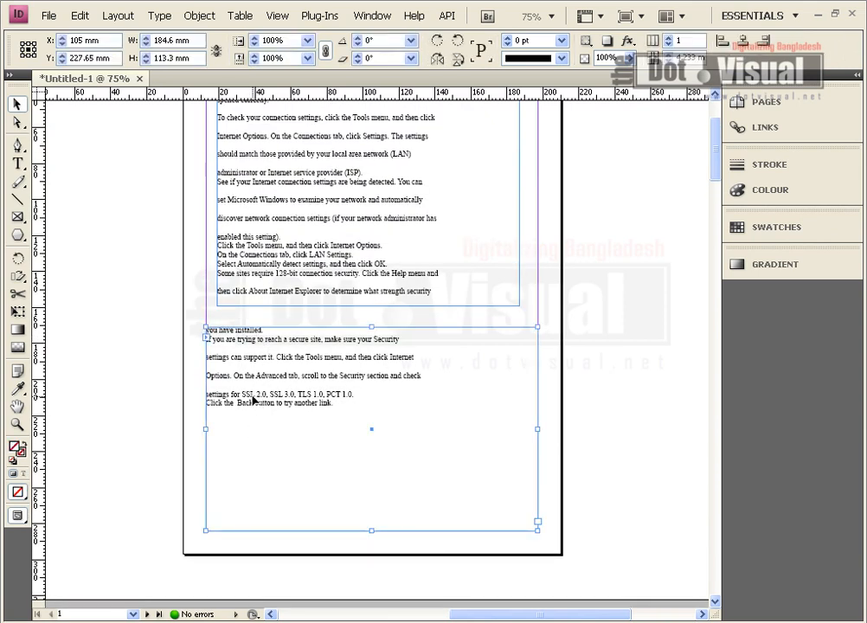
key("Delete")
left_click(280, 296)
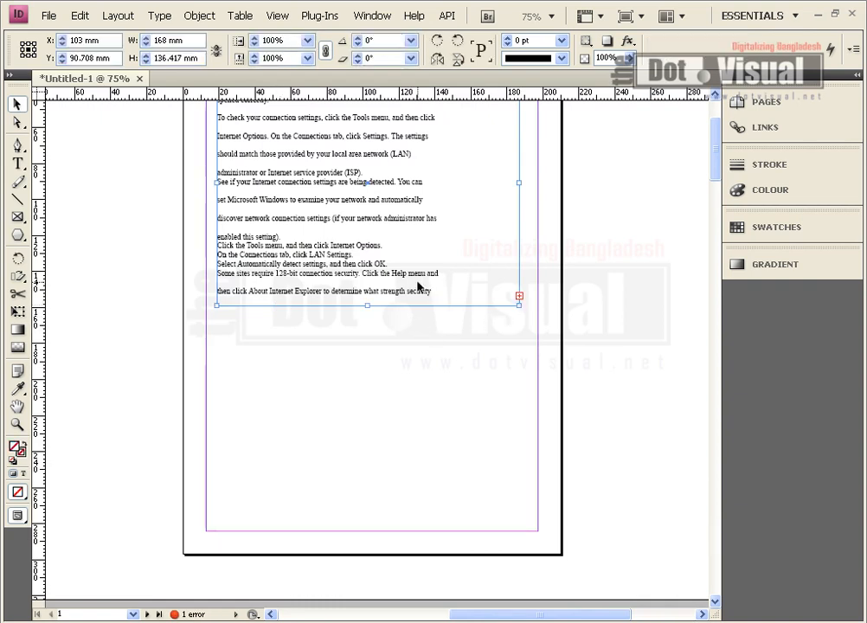
key("Delete")
scroll(384, 339, "up", 3)
left_click_drag(275, 328, 280, 305)
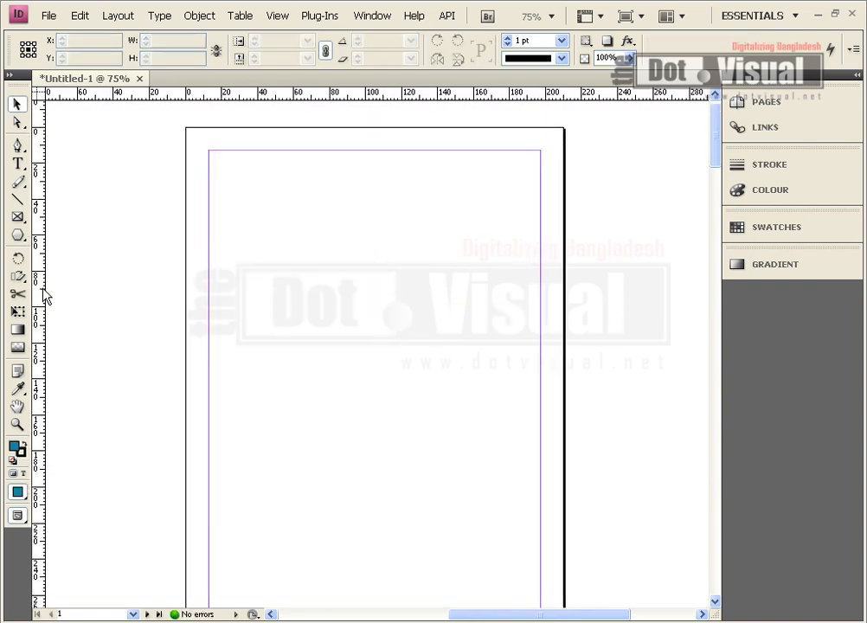
- Draw a rectangular graphic frame about 124 × 107.3 mm near the page's upper margin and place hgjgjghj.bmp from My Documents in it
left_click(16, 217)
left_click_drag(224, 173, 446, 365)
left_click(49, 16)
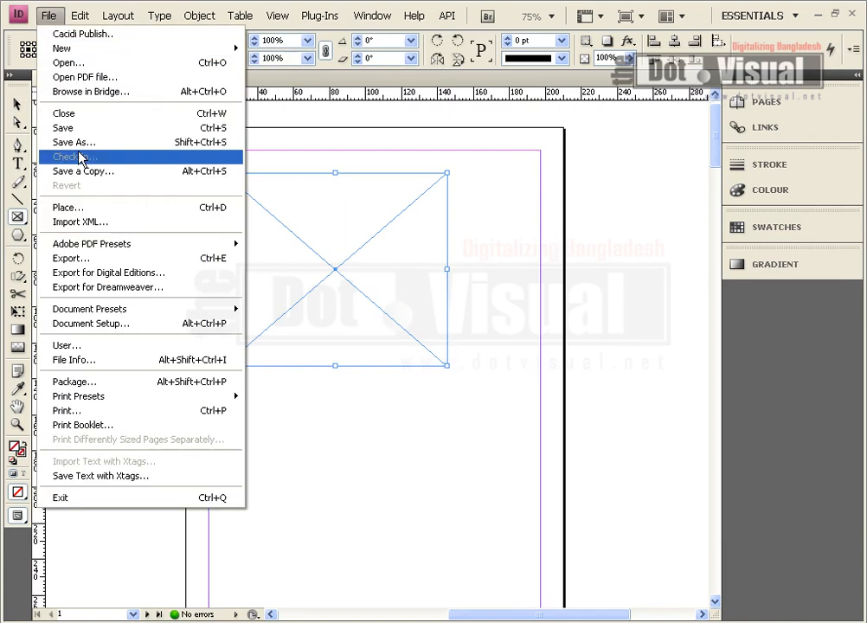
left_click(95, 206)
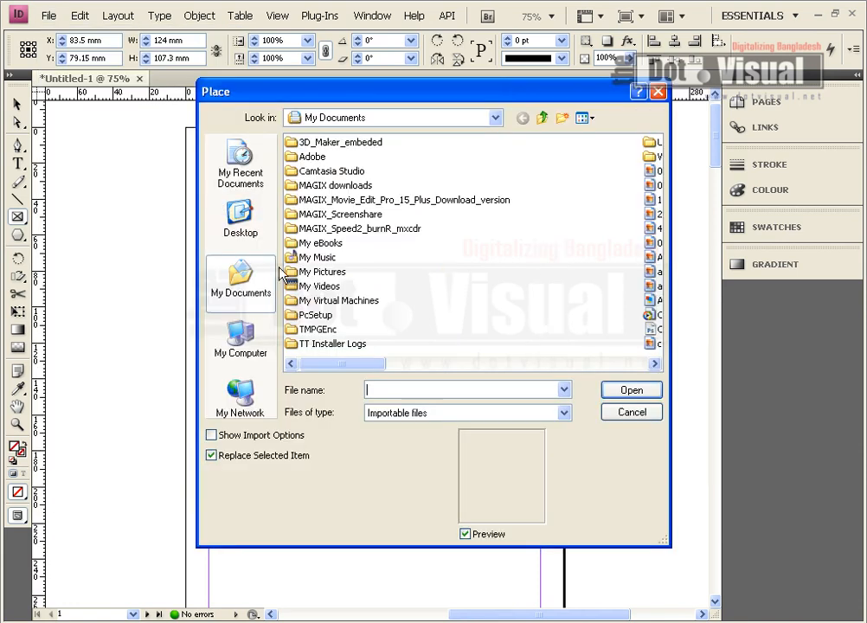
left_click(474, 365)
left_click(599, 115)
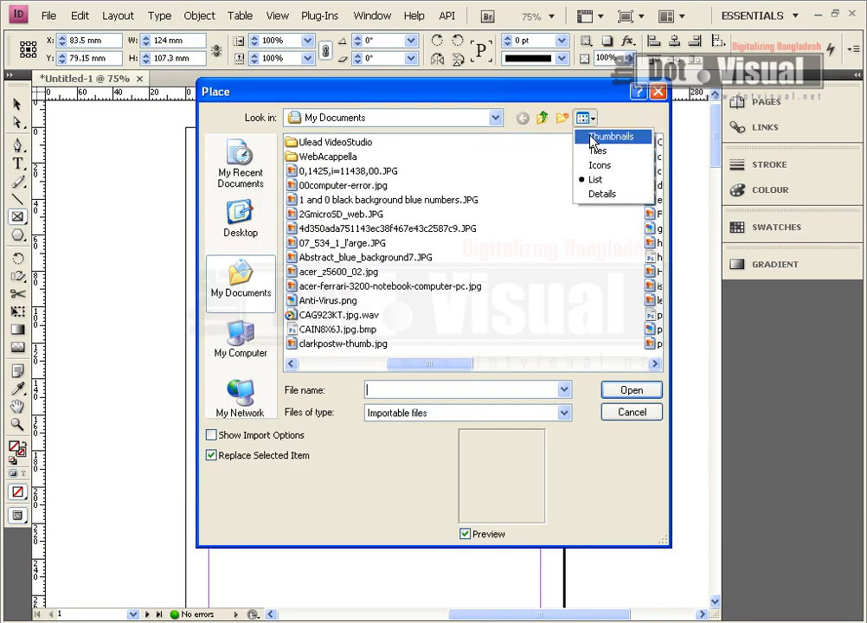
left_click(606, 135)
scroll(435, 338, "down", 2)
scroll(435, 338, "down", 10)
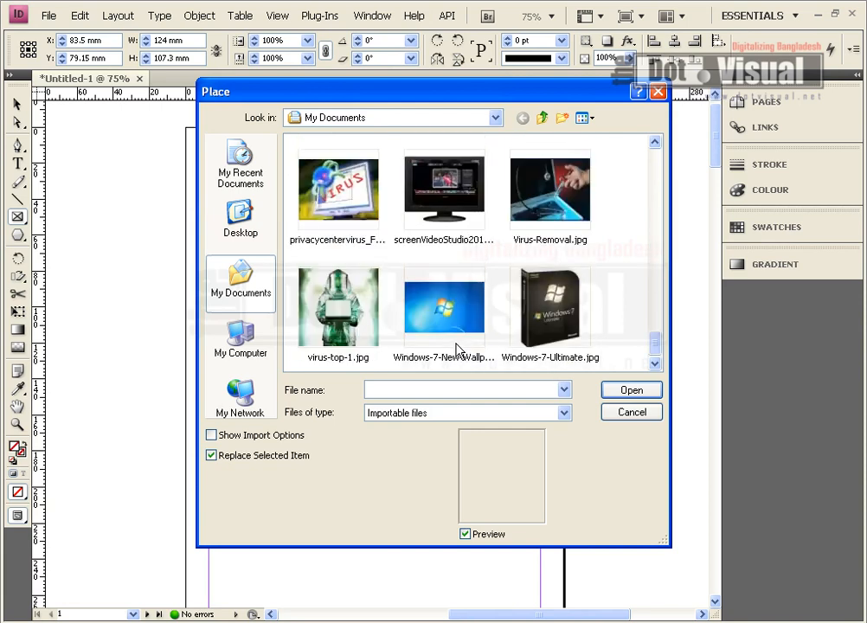
scroll(474, 341, "up", 5)
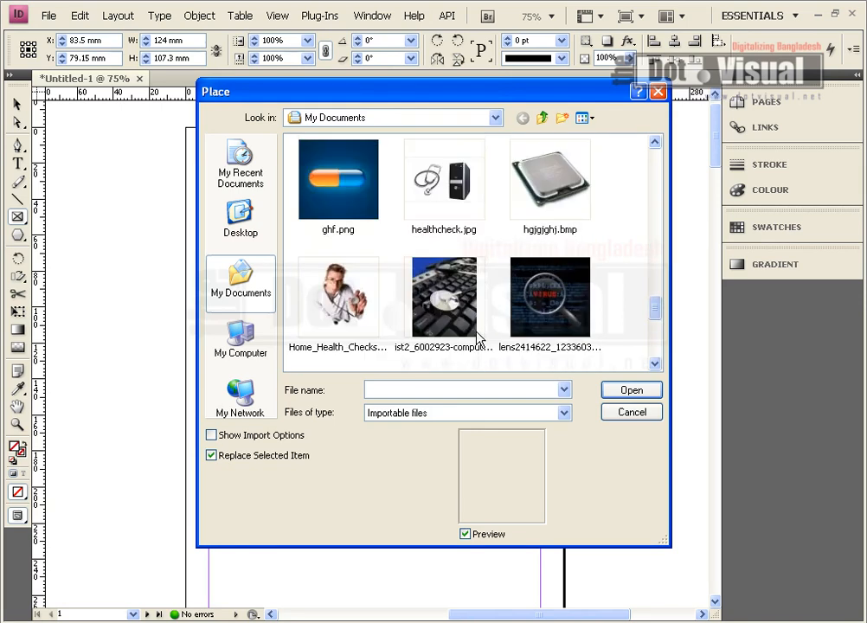
scroll(478, 343, "down", 2)
left_click(558, 232)
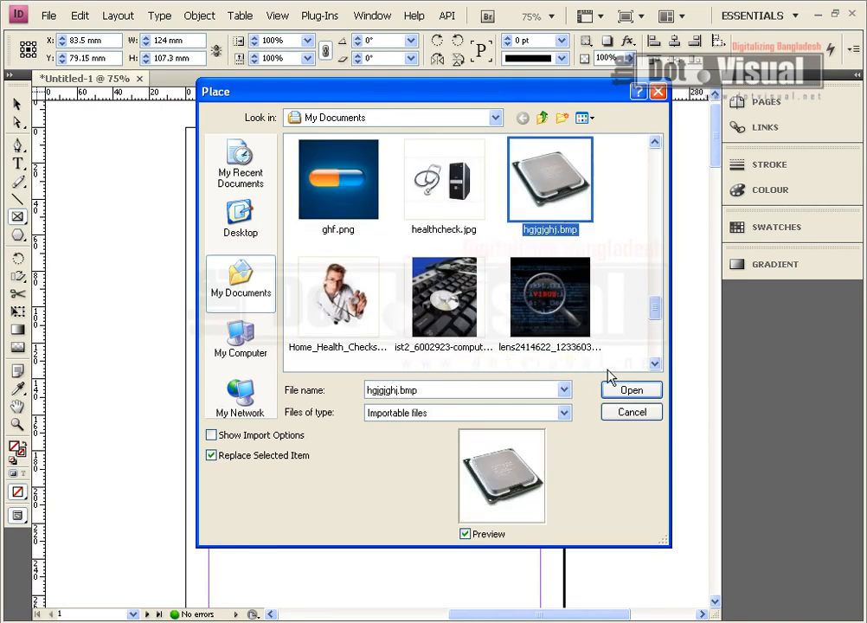
left_click(629, 391)
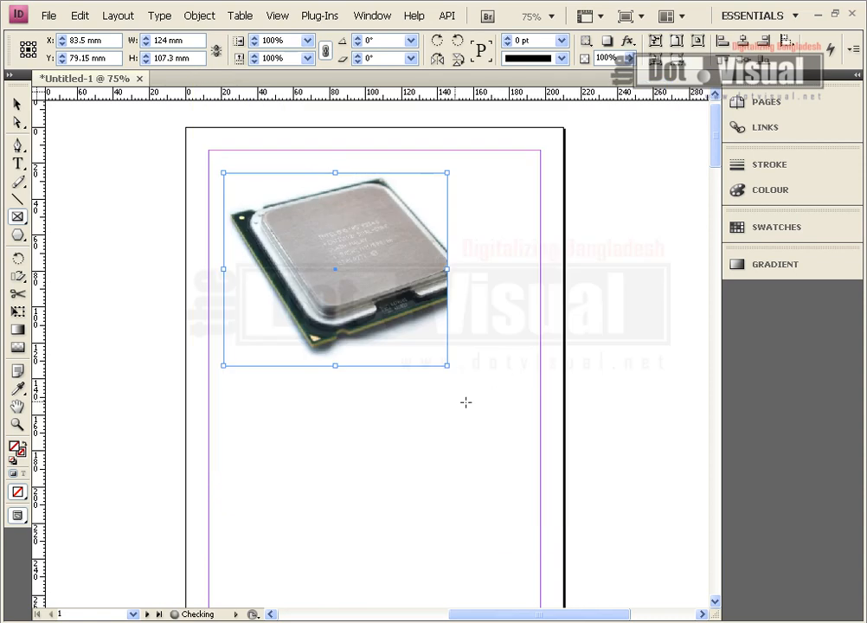
- Enlarge the picture frame to about 152.5 × 118 mm, keeping its upper-left corner in place
left_click(18, 105)
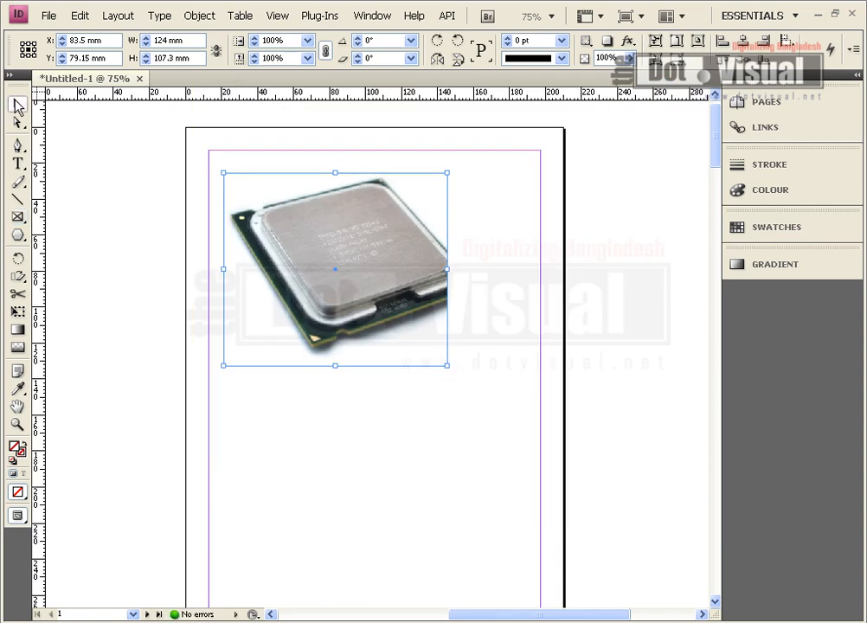
left_click_drag(448, 364, 498, 386)
left_click(49, 15)
left_click(421, 435)
left_click(366, 261)
- Place indesign.txt from drive G: into the selected picture frame, replacing the processor image
left_click(50, 15)
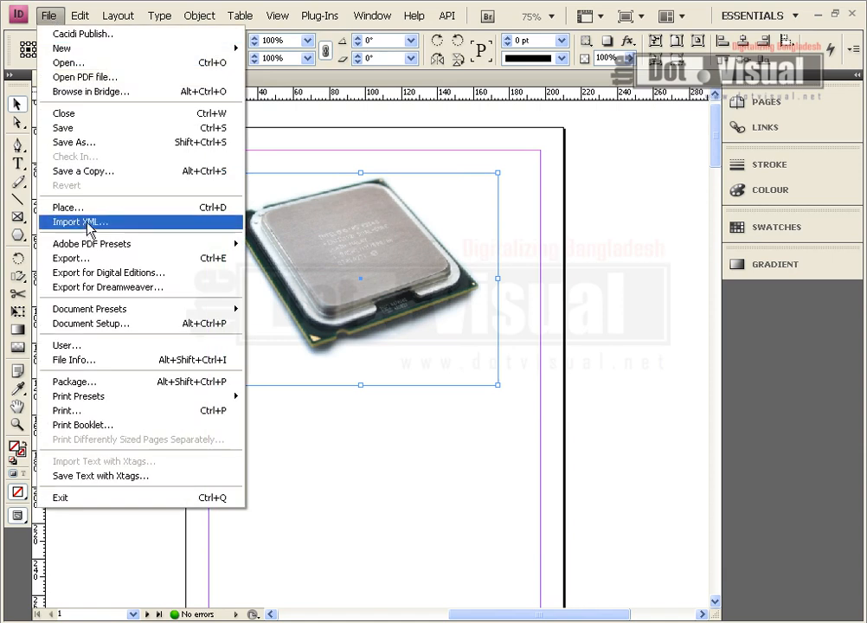
left_click(86, 205)
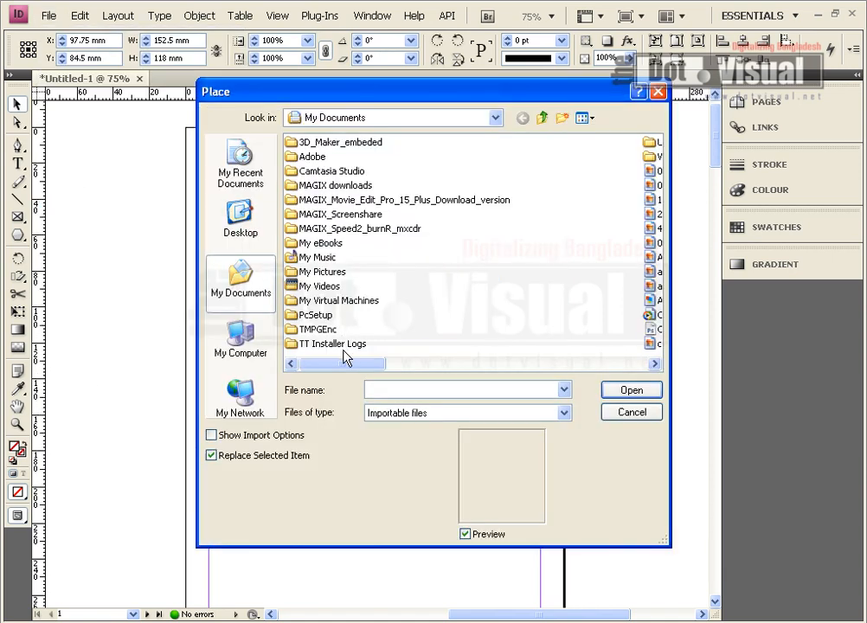
left_click_drag(329, 365, 550, 375)
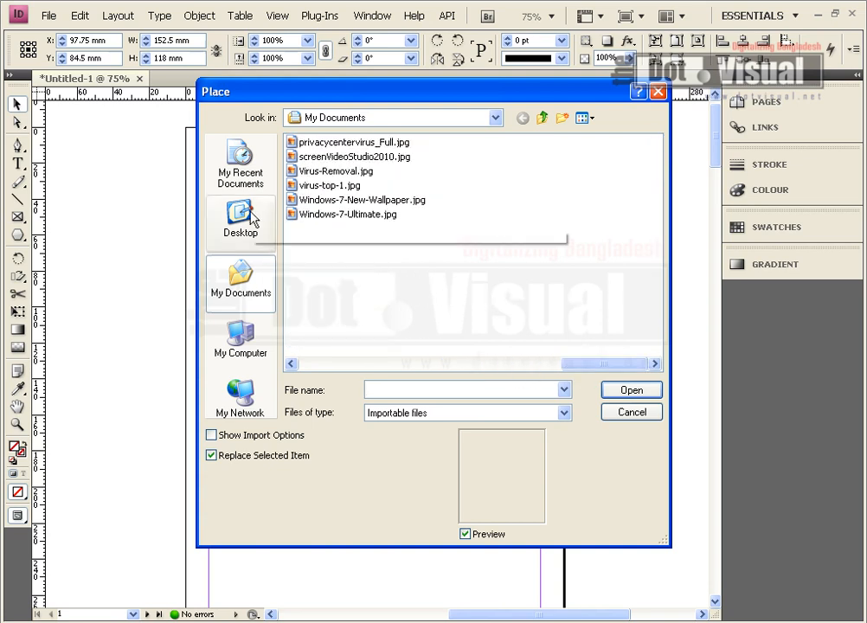
left_click(243, 218)
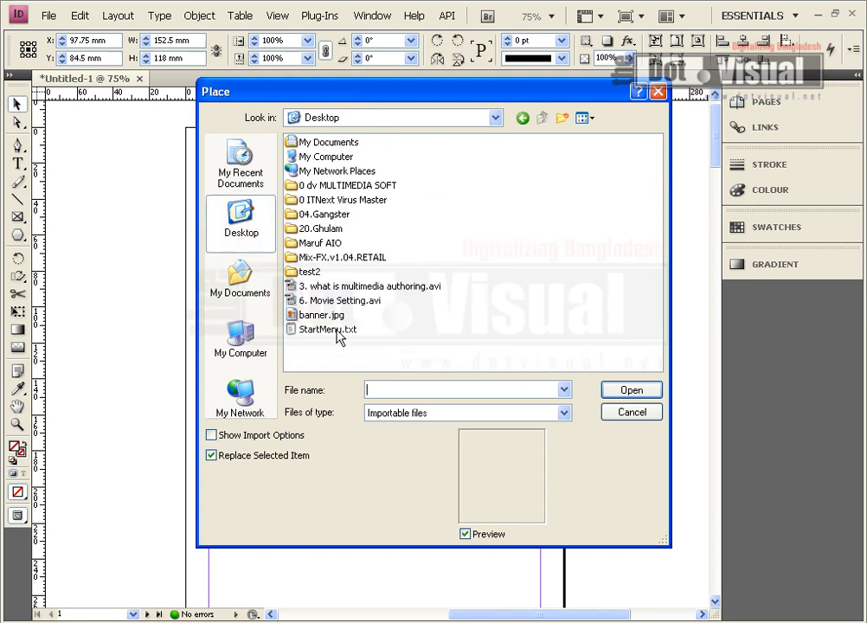
left_click(360, 121)
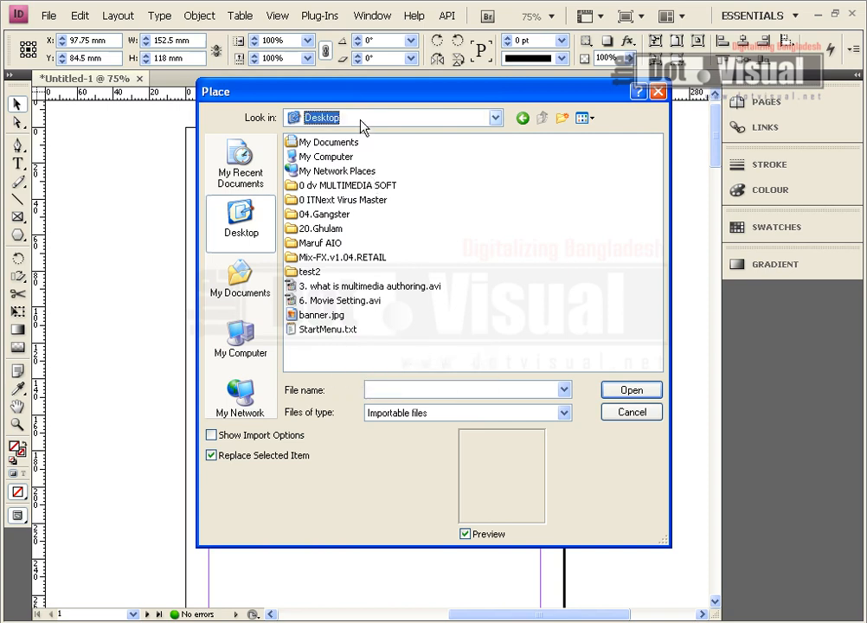
left_click(351, 257)
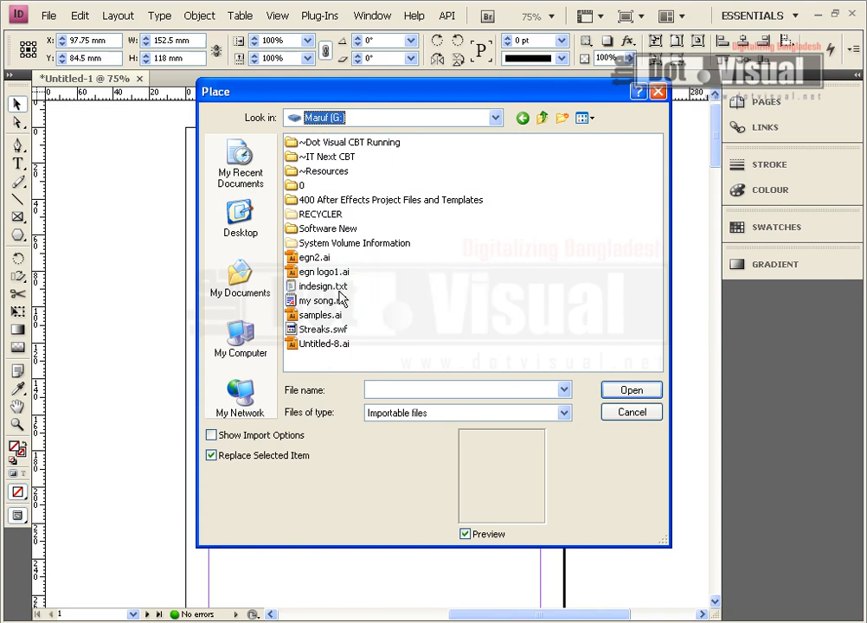
left_click(311, 286)
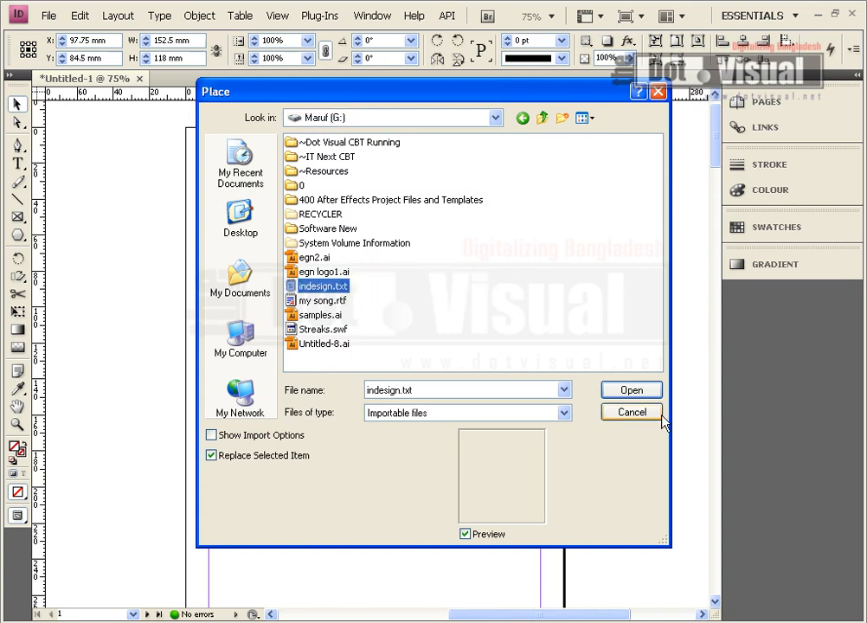
left_click(632, 390)
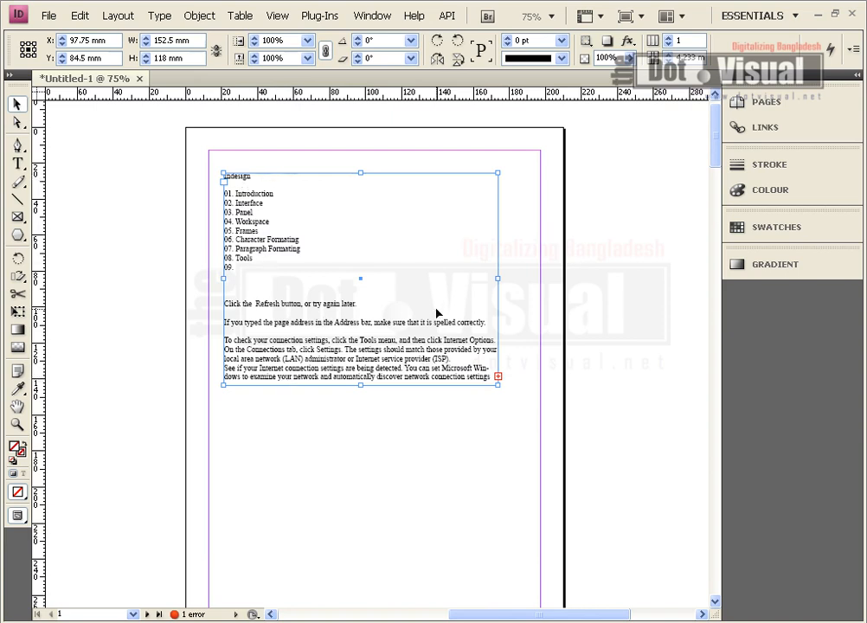
scroll(485, 359, "down", 1)
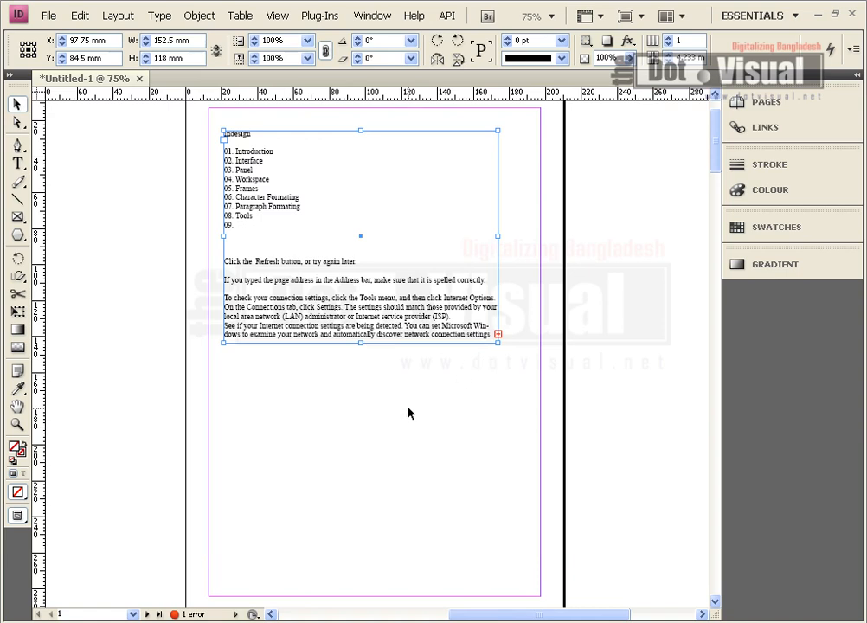
scroll(409, 412, "up", 1)
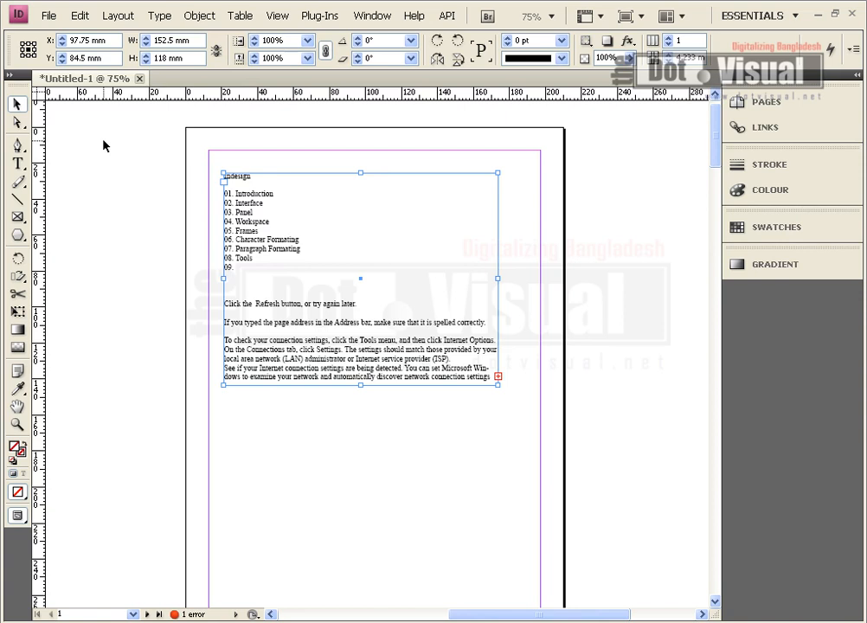
- Undo the image replacement and flow the loaded text into a new frame of about 168.5 × 132.5 mm below the picture
left_click(80, 15)
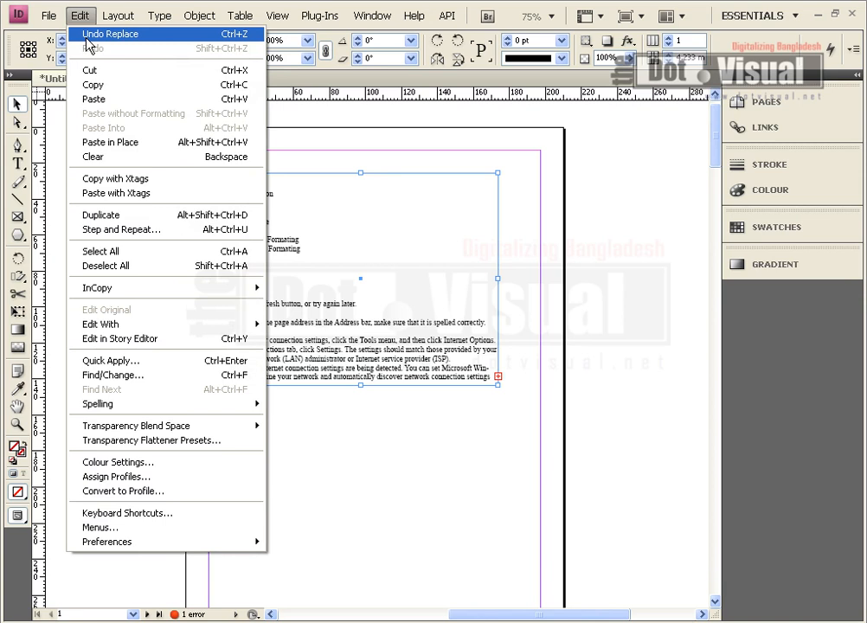
left_click(87, 39)
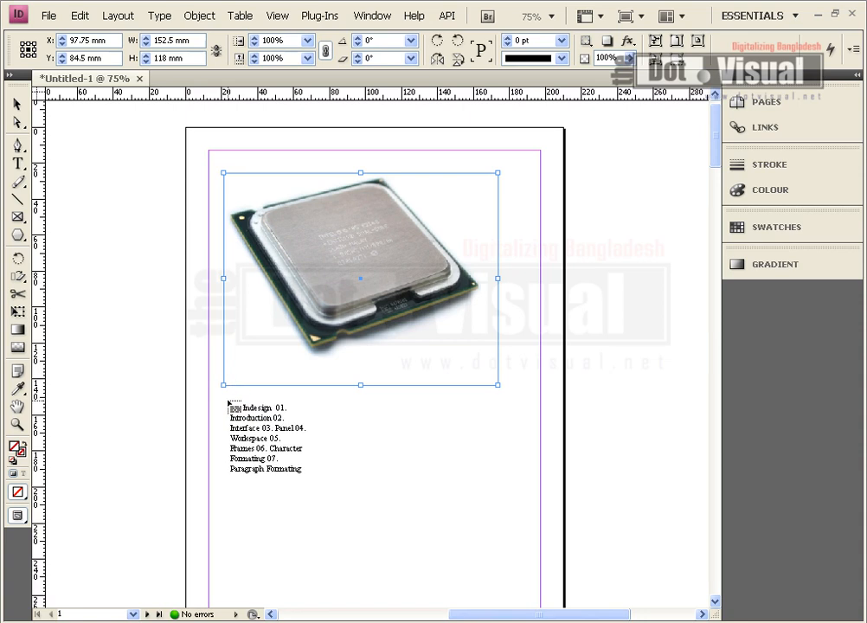
scroll(228, 402, "down", 3)
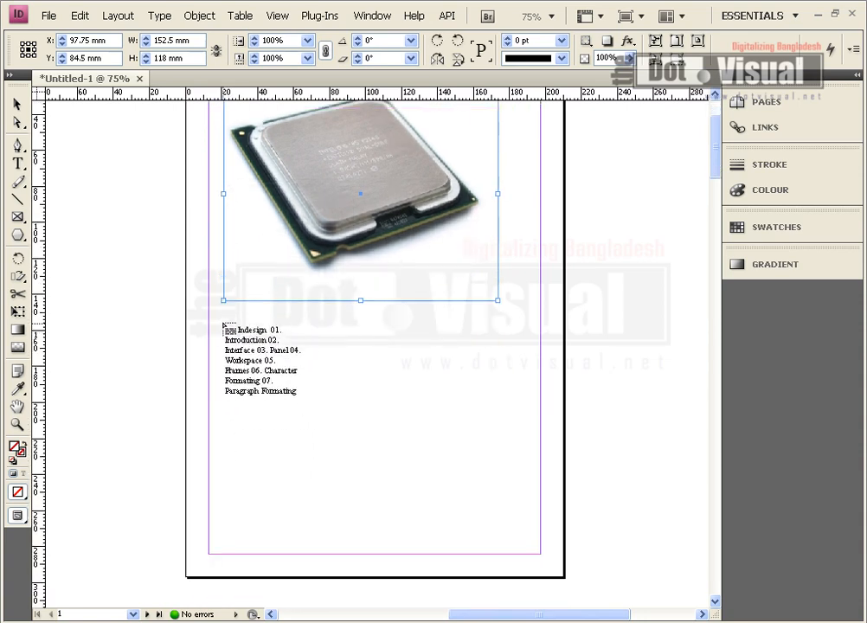
left_click_drag(225, 313, 527, 547)
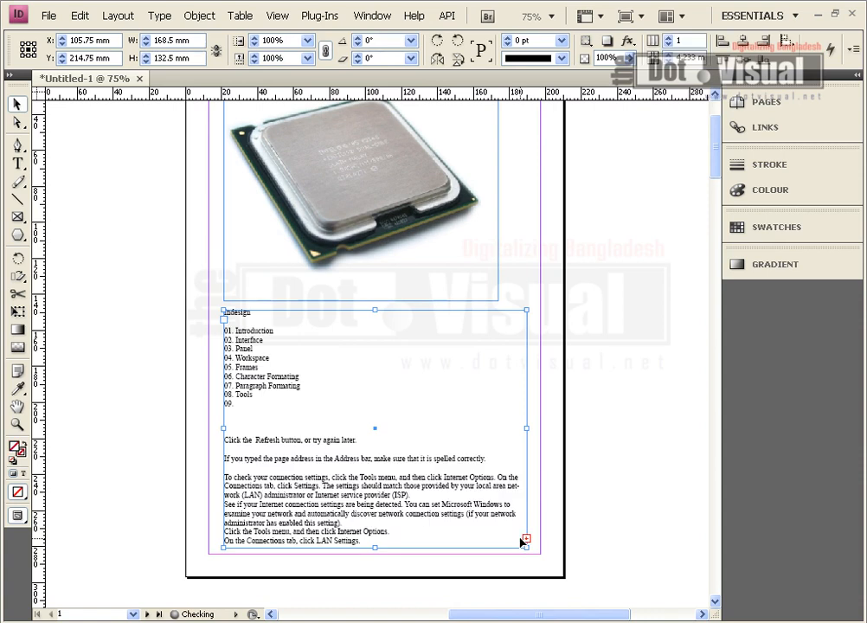
- Delete the text frame below the processor picture and select the picture frame
scroll(363, 434, "down", 3)
scroll(322, 395, "up", 5)
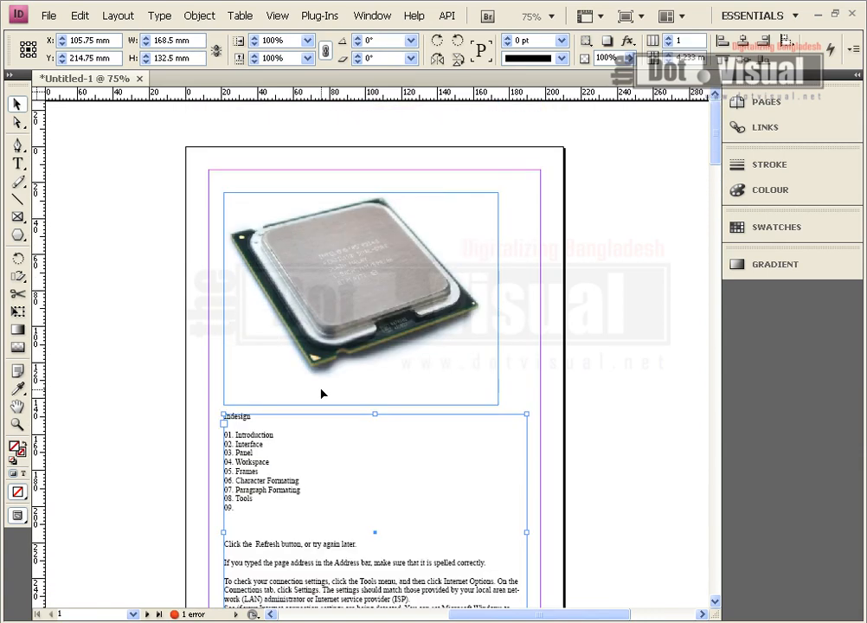
key("Delete")
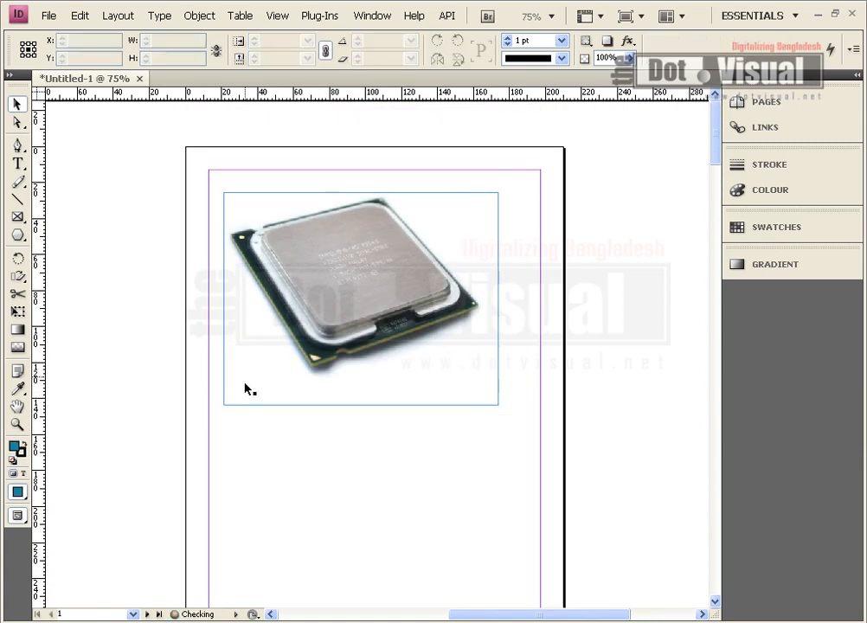
left_click(360, 308)
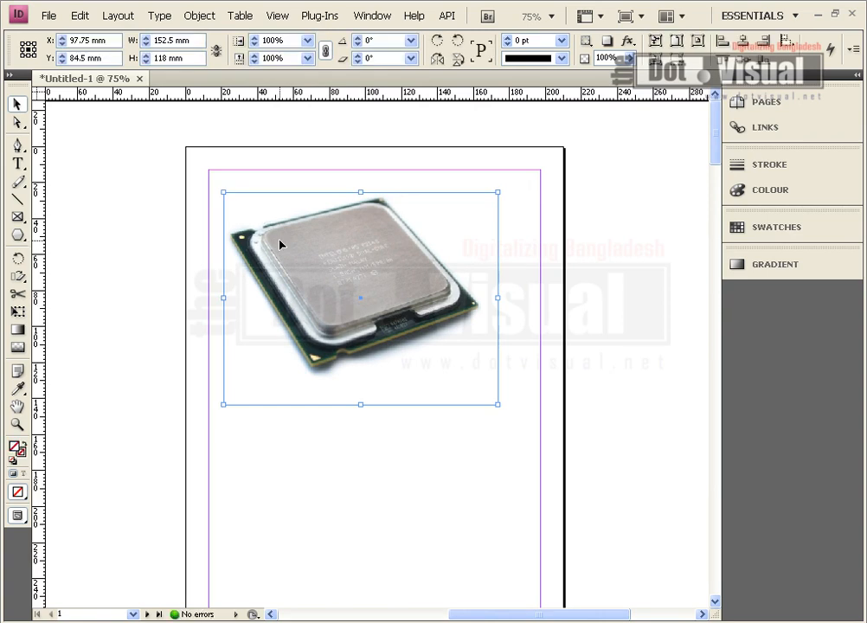